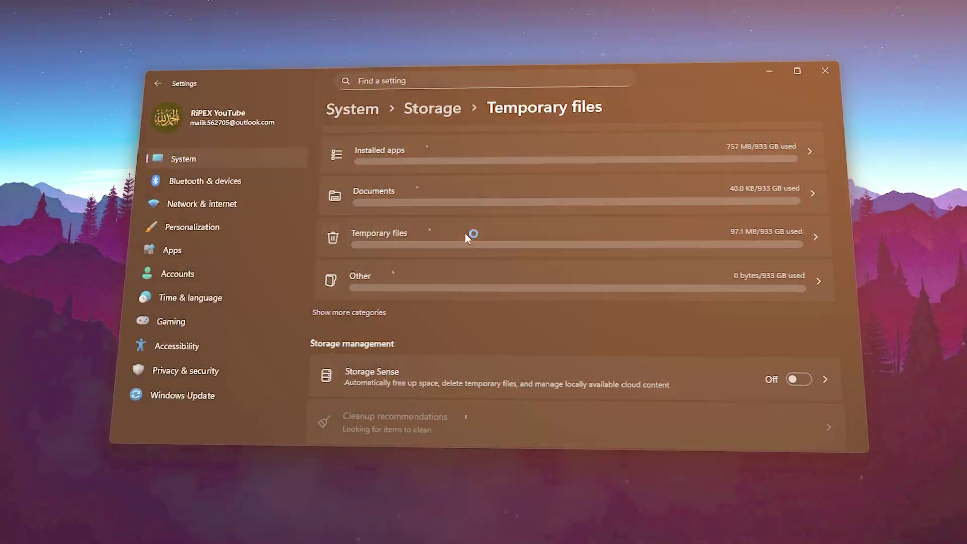
Scroll through the file categories on the Temporary files page to review what can be cleaned.
scroll(465, 231, down, 3)
scroll(391, 189, down, 5)
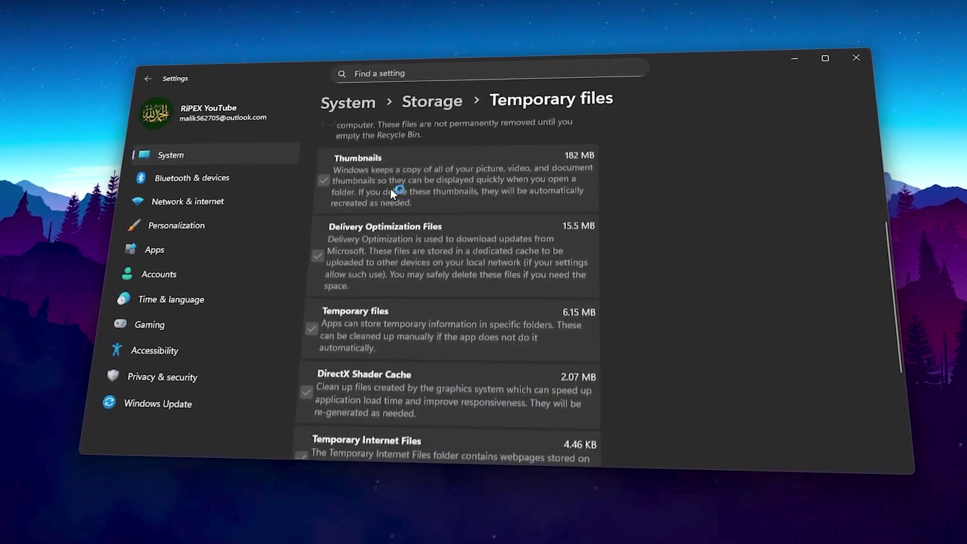
scroll(403, 272, up, 5)
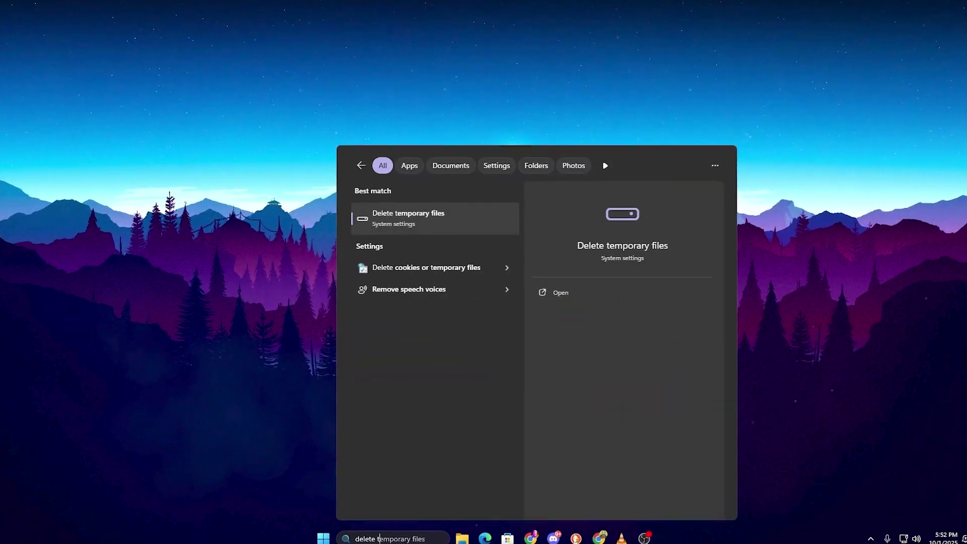
Open the Temporary files category from the 'Delete temporary files' search result.
key(Return)
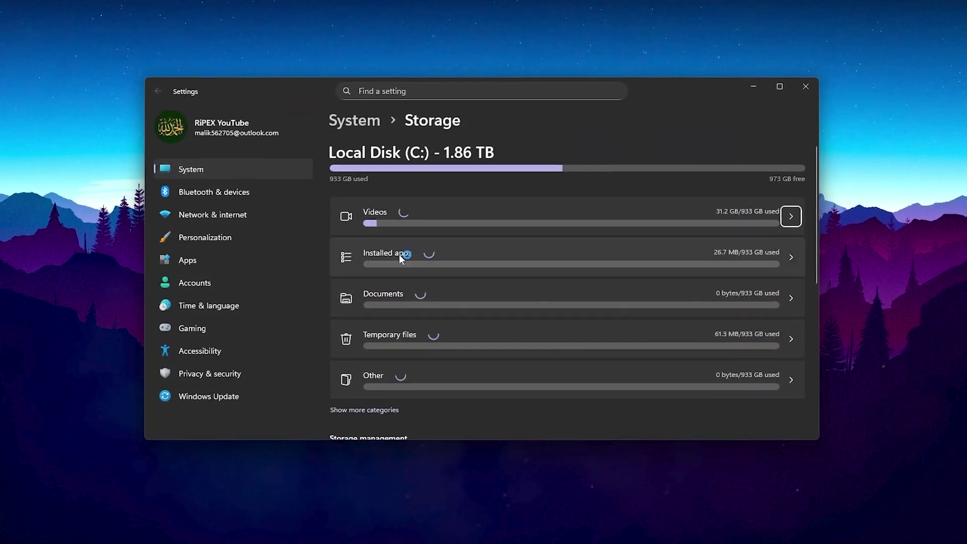
scroll(403, 255, down, 3)
click(466, 243)
Tick Recycle Bin and permanently remove the selected temporary files.
scroll(466, 243, down, 5)
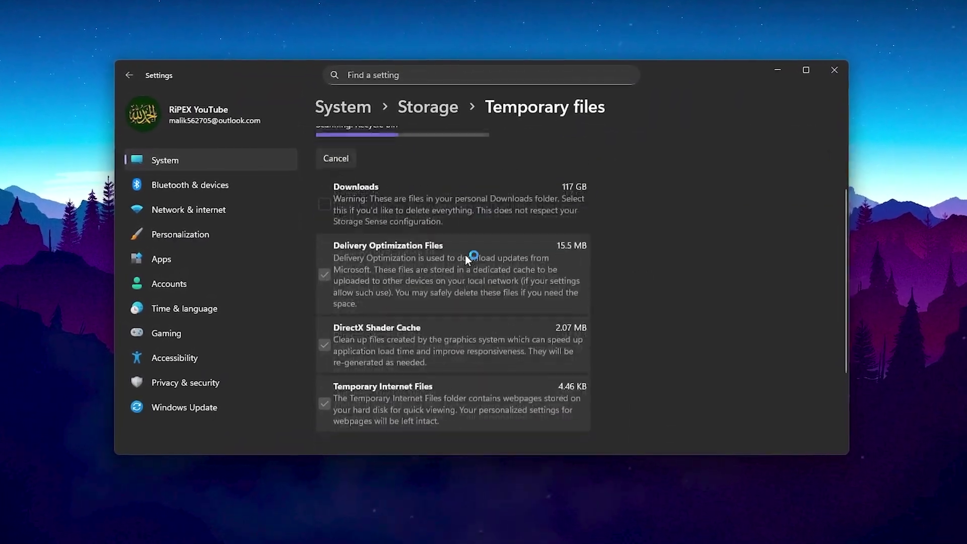
scroll(388, 197, down, 10)
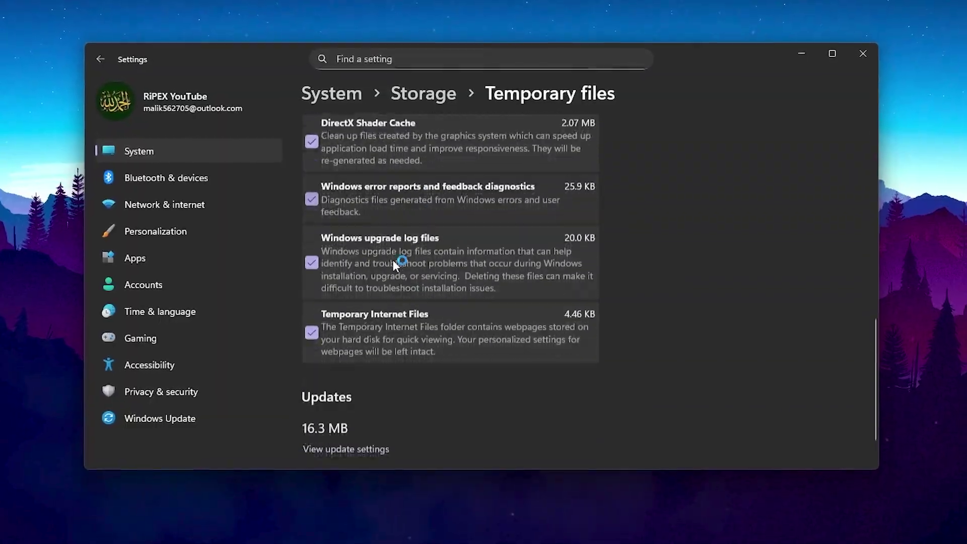
scroll(392, 258, up, 15)
click(357, 353)
click(184, 181)
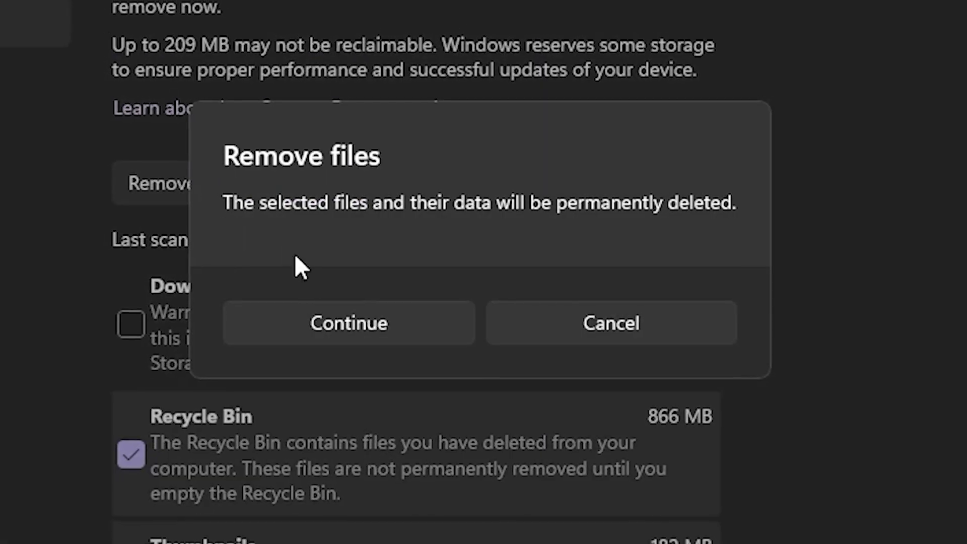
click(396, 330)
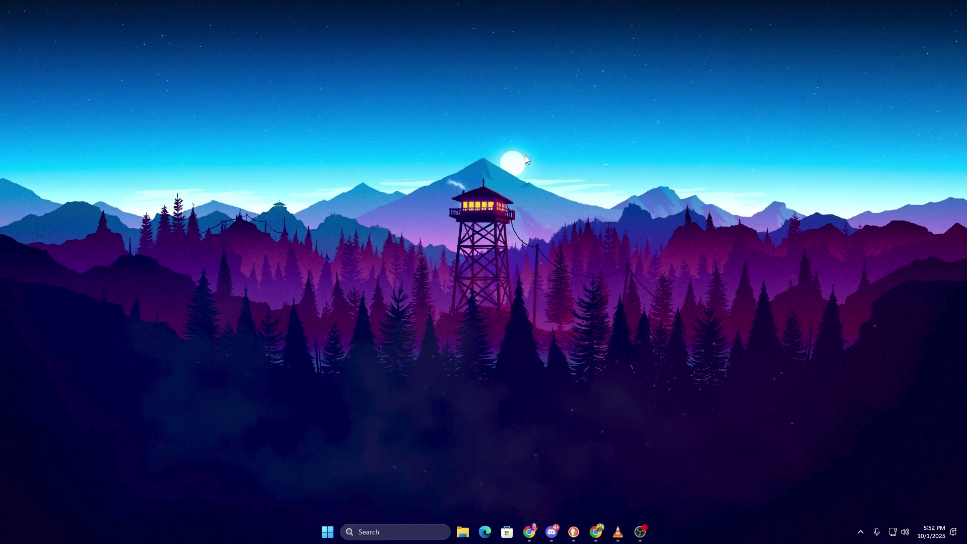
Launch the Local Group Policy Editor with gpedit.msc and centre its window.
key(super+r)
text(g)
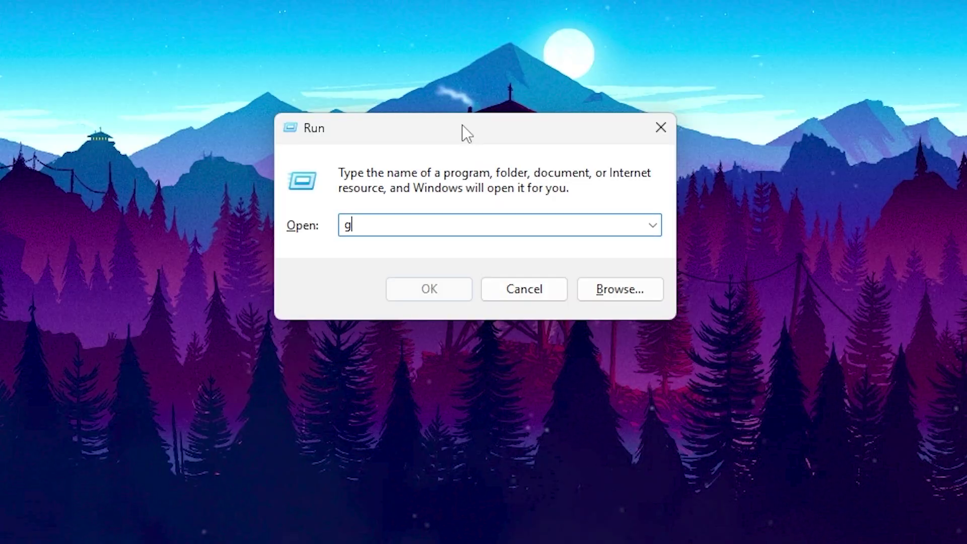
text(pedit.ms)
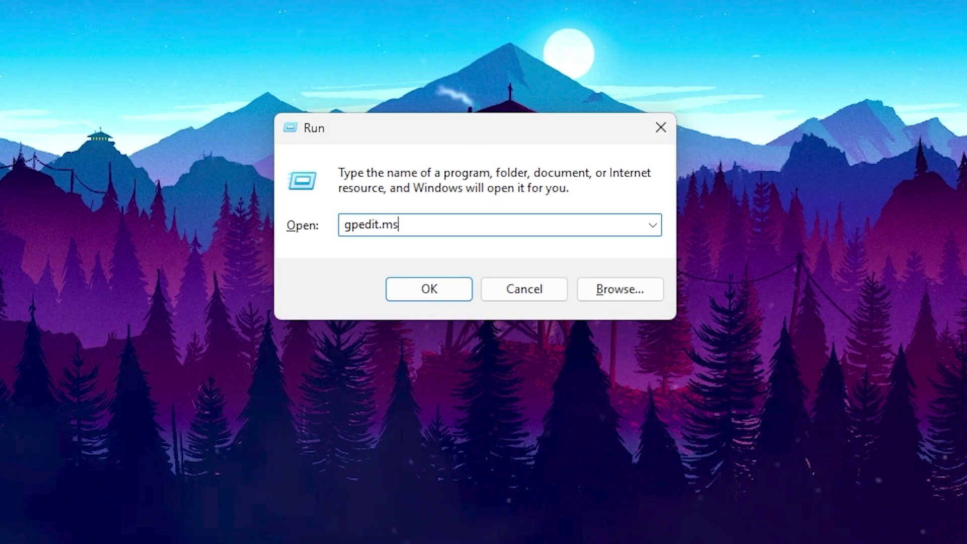
text(c)
key(Return)
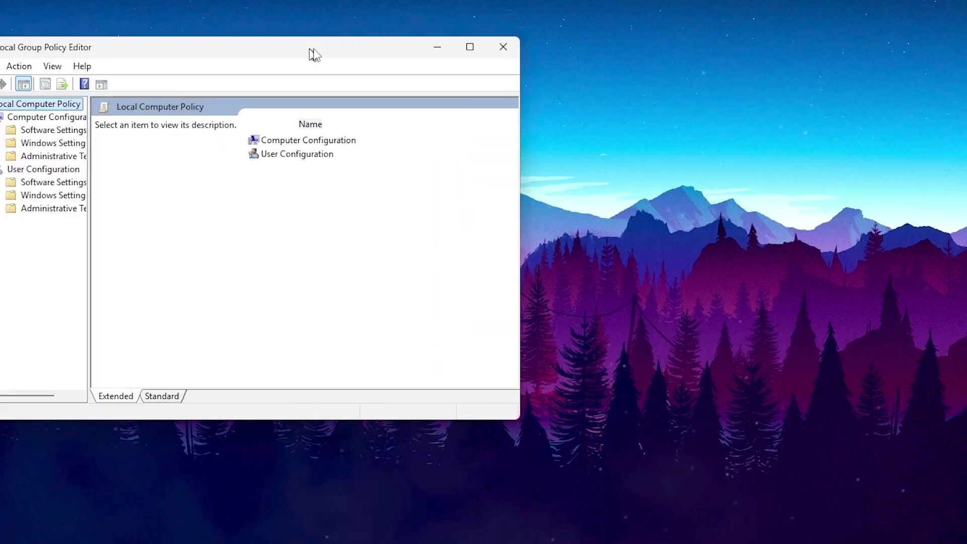
drag(310, 49, 539, 76)
Enable Turn off Power Throttling under System > Power Management > Power Throttling Settings.
double_click(524, 168)
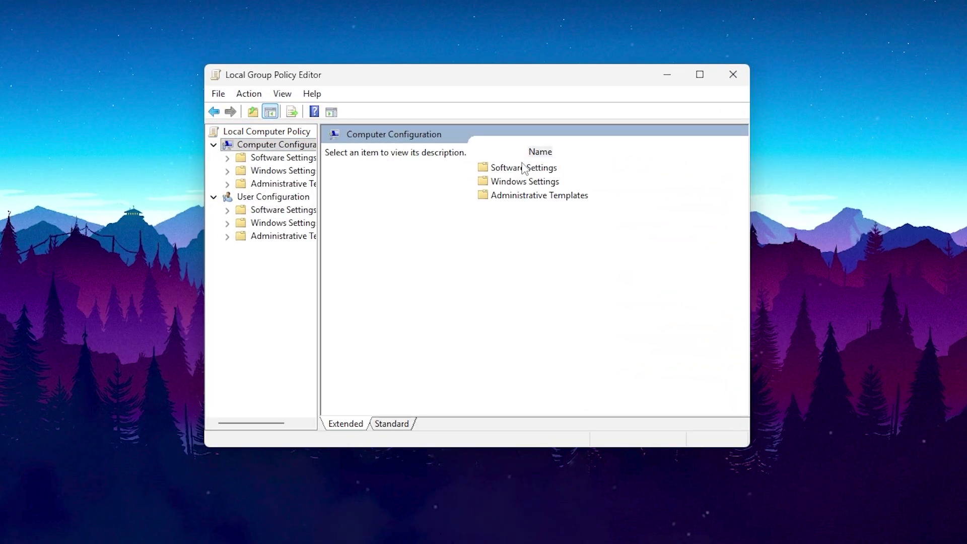
double_click(533, 196)
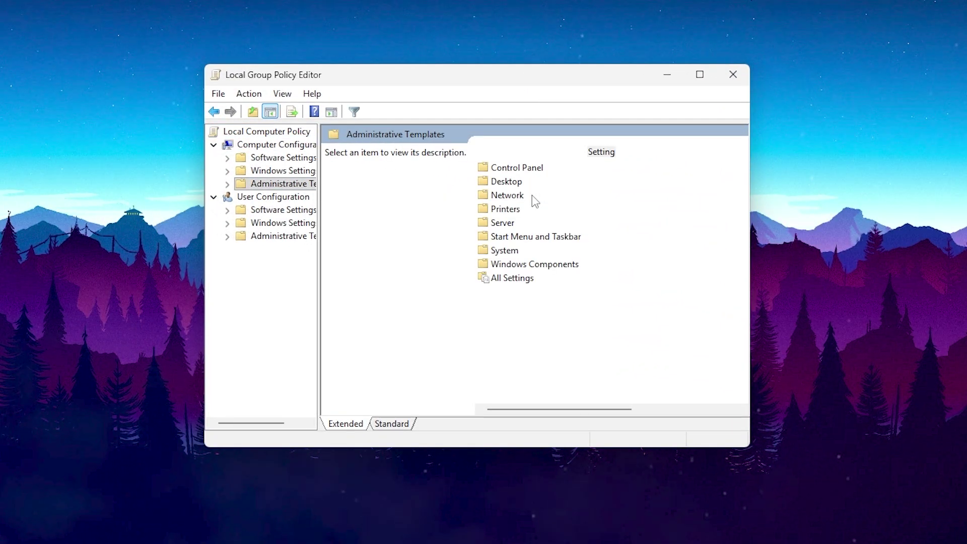
double_click(504, 251)
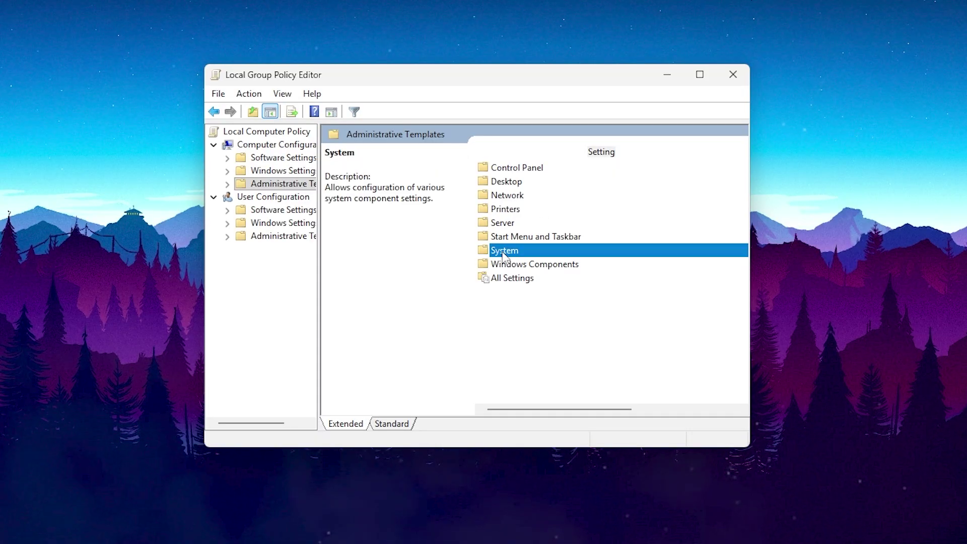
scroll(521, 275, down, 8)
double_click(524, 266)
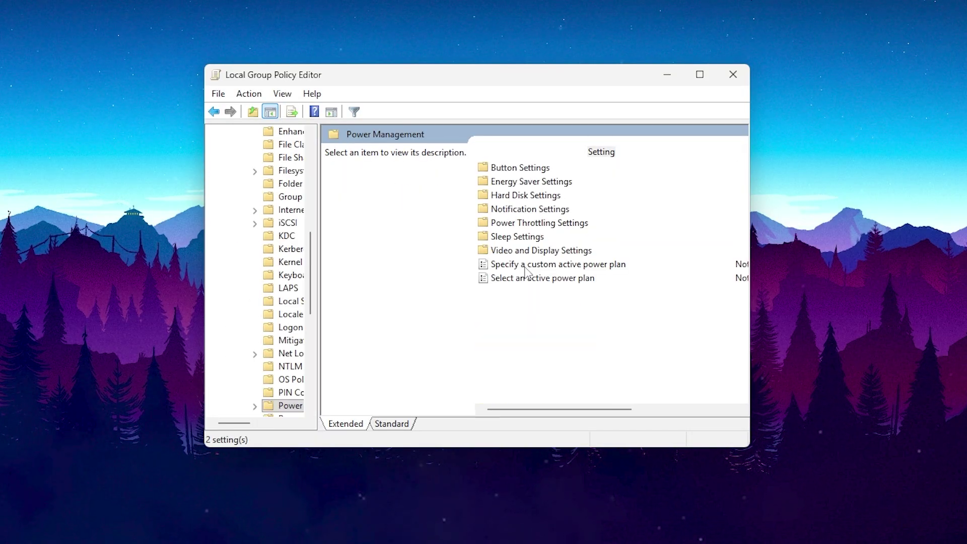
double_click(533, 224)
double_click(526, 169)
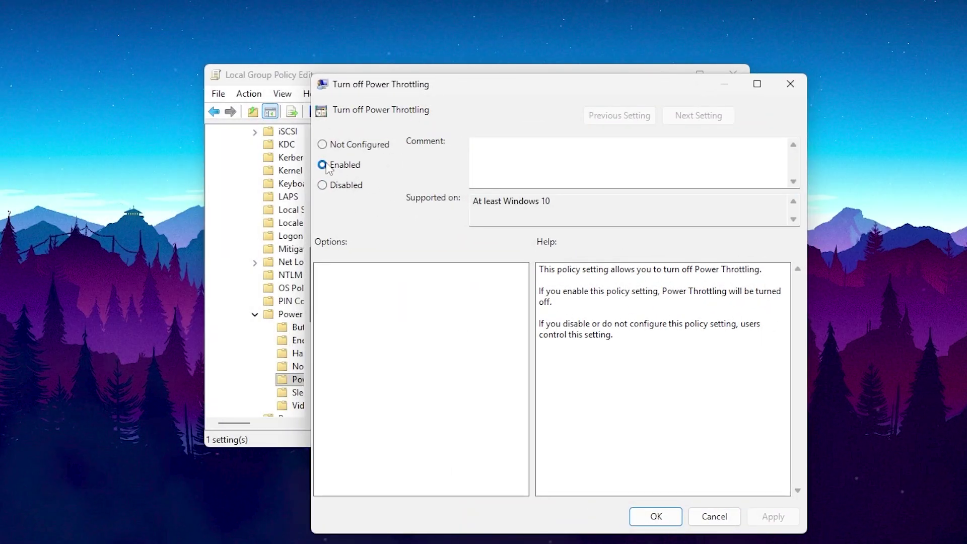
click(655, 517)
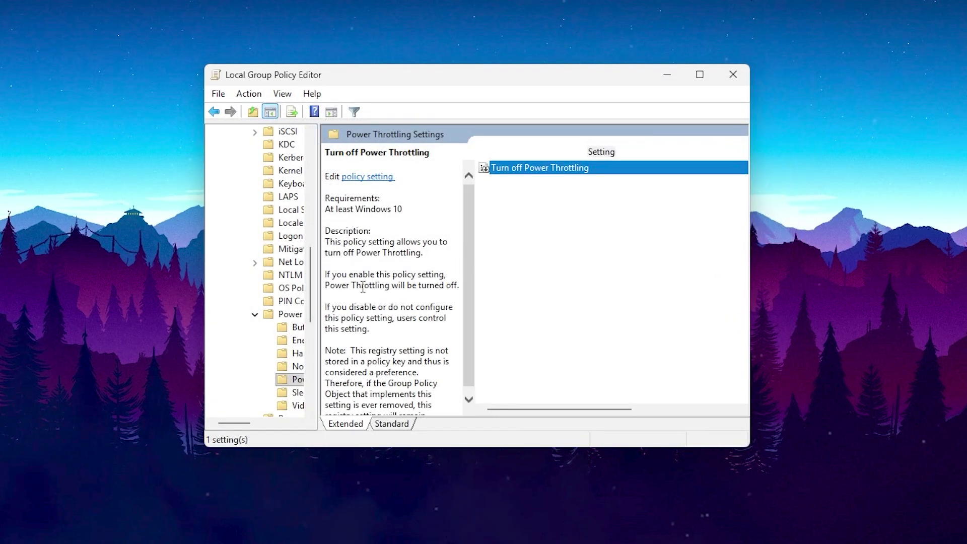
Return the policy editor to the Local Computer Policy root.
click(213, 112)
click(214, 111)
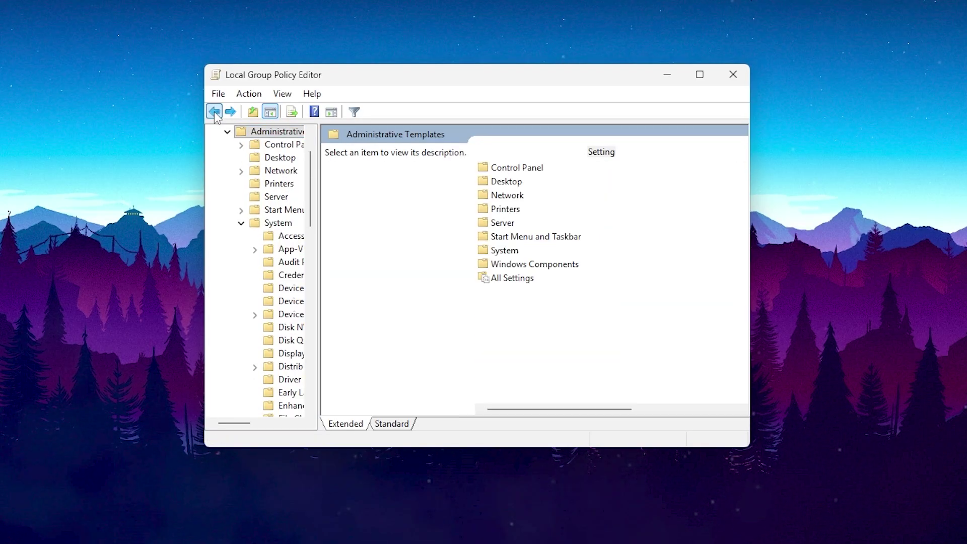
click(214, 111)
click(214, 111)
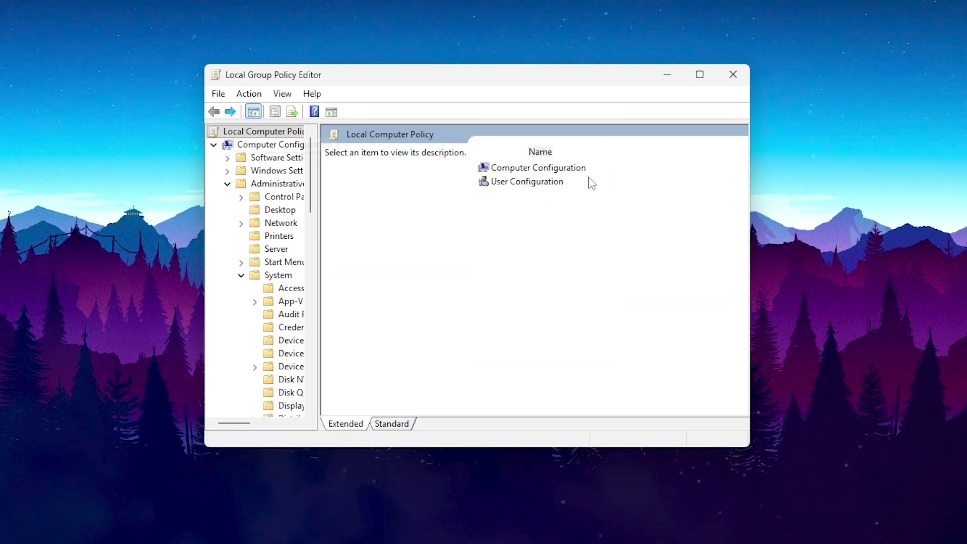
Set 'Let Windows apps run in the background' under Windows Components > App Privacy to Disabled.
click(554, 170)
double_click(554, 171)
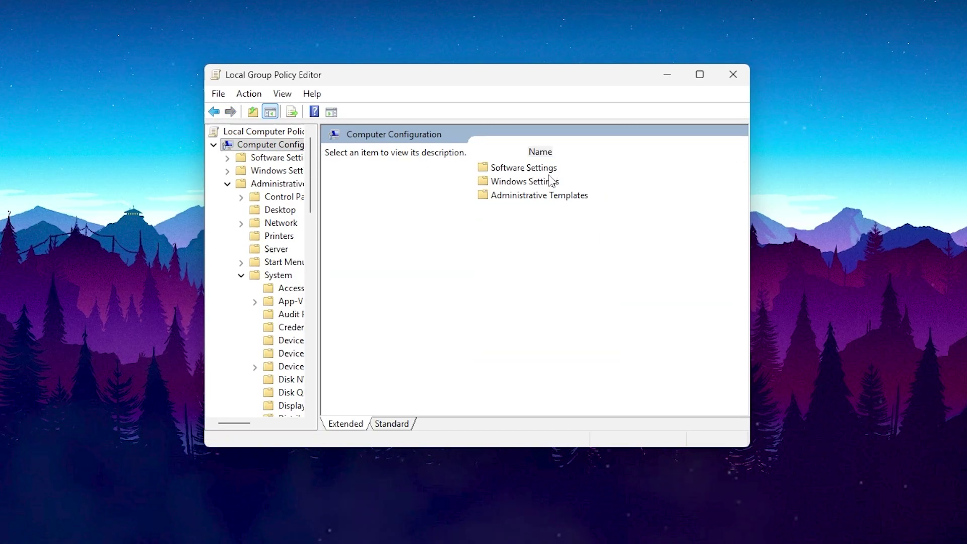
double_click(519, 196)
double_click(512, 266)
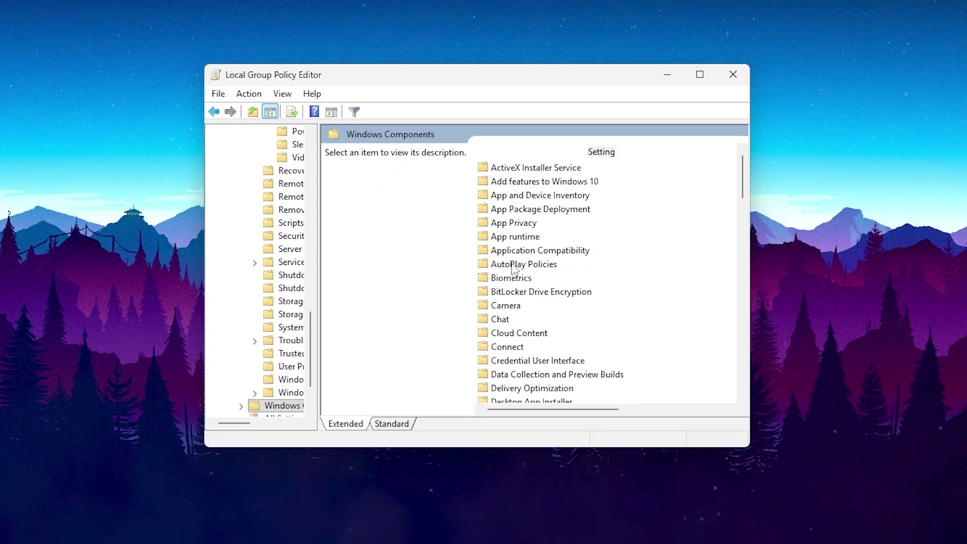
double_click(524, 222)
scroll(539, 270, down, 3)
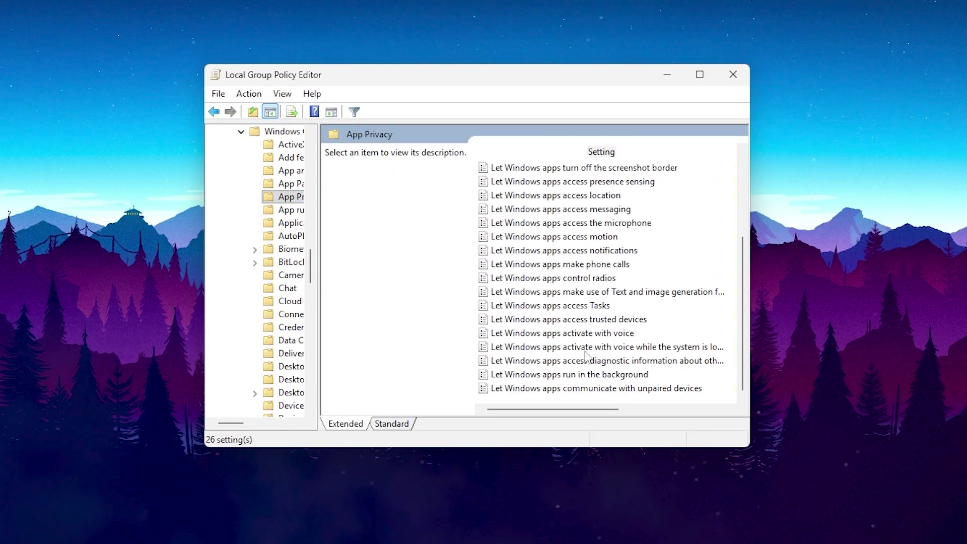
double_click(528, 375)
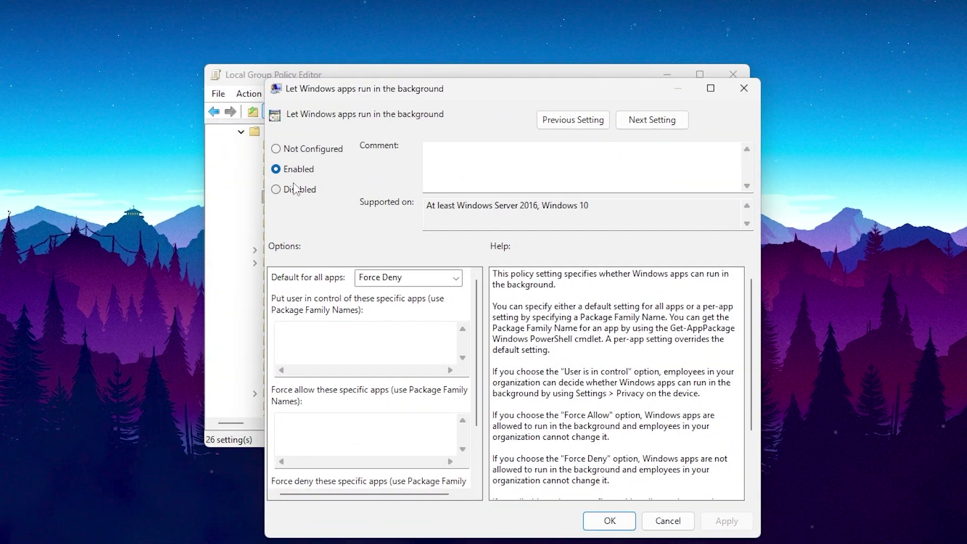
click(288, 191)
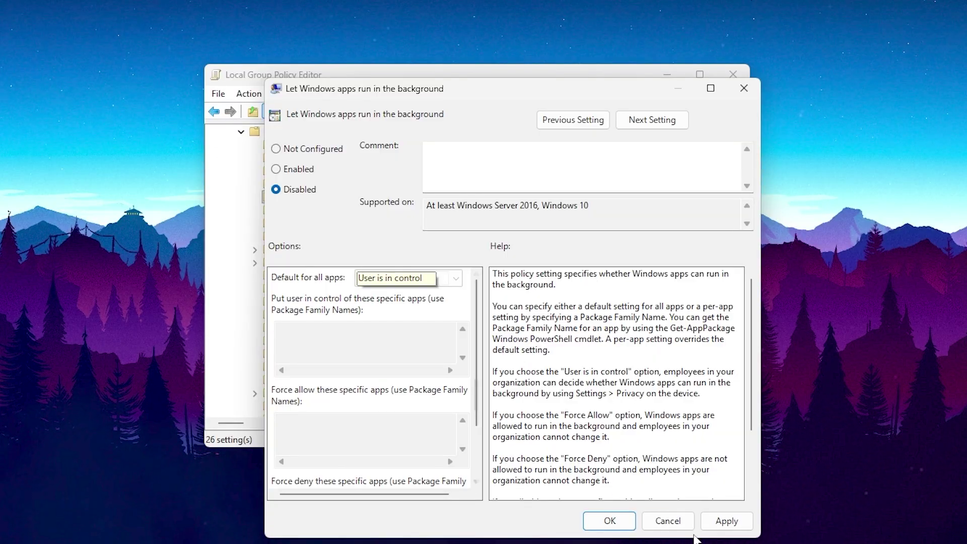
click(611, 521)
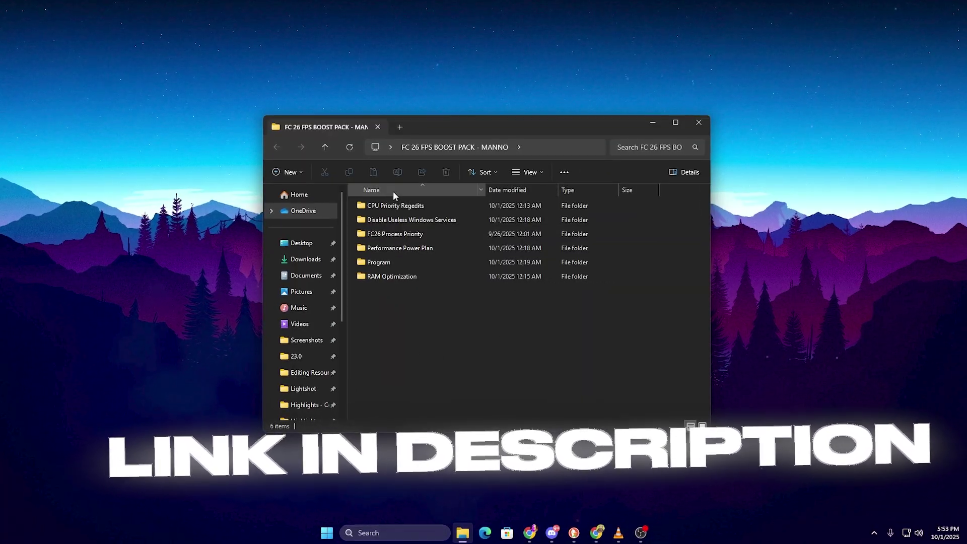
drag(442, 315, 355, 192)
click(455, 334)
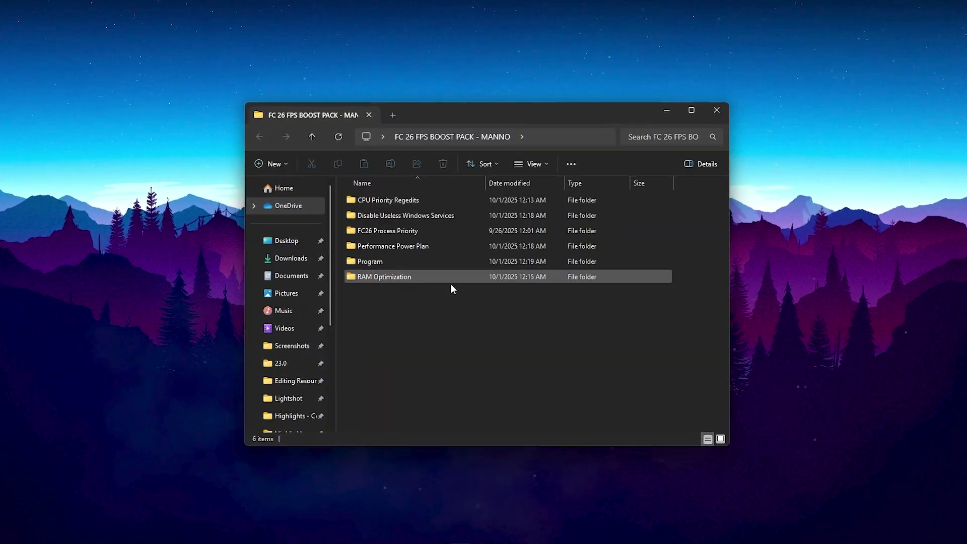
Open the INTEL CPU's folder inside CPU Priority Regedits.
double_click(407, 204)
drag(381, 232, 360, 192)
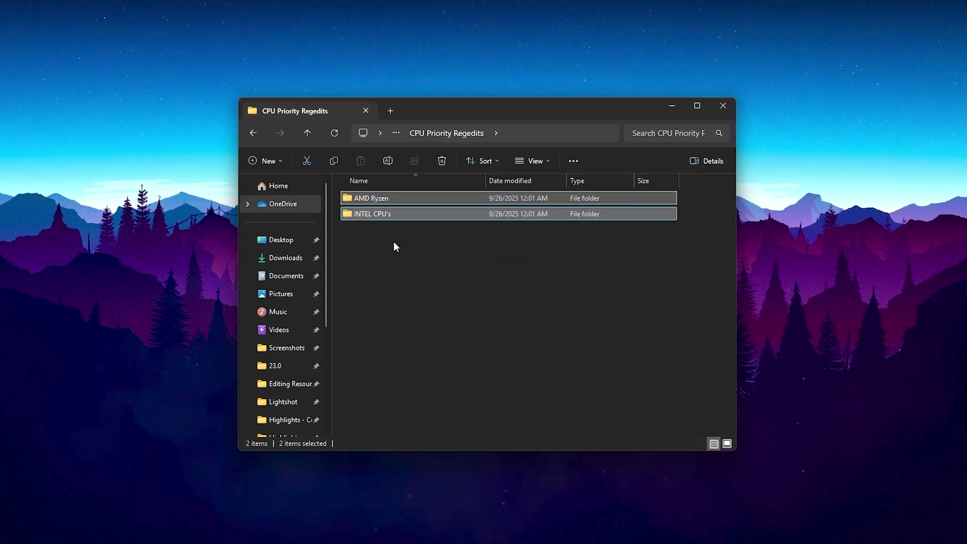
click(376, 260)
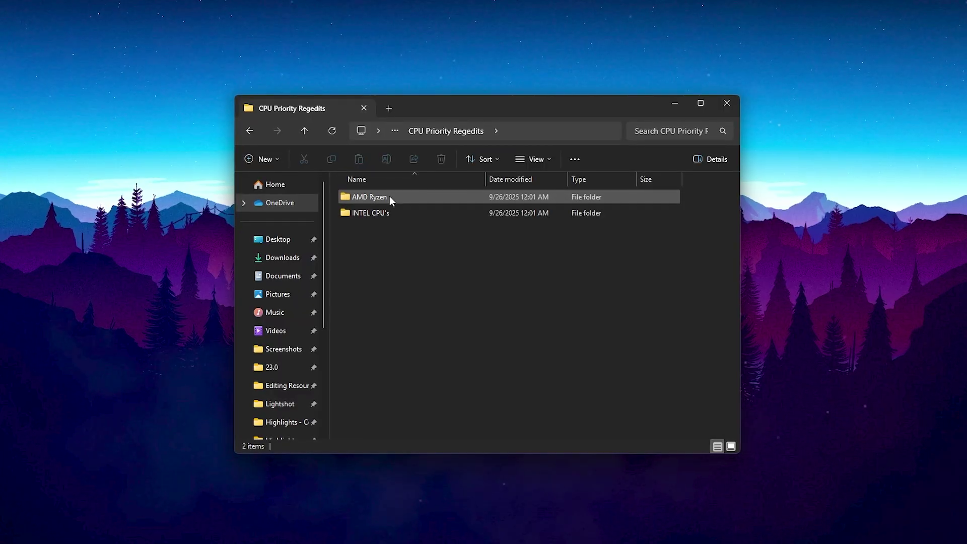
double_click(365, 213)
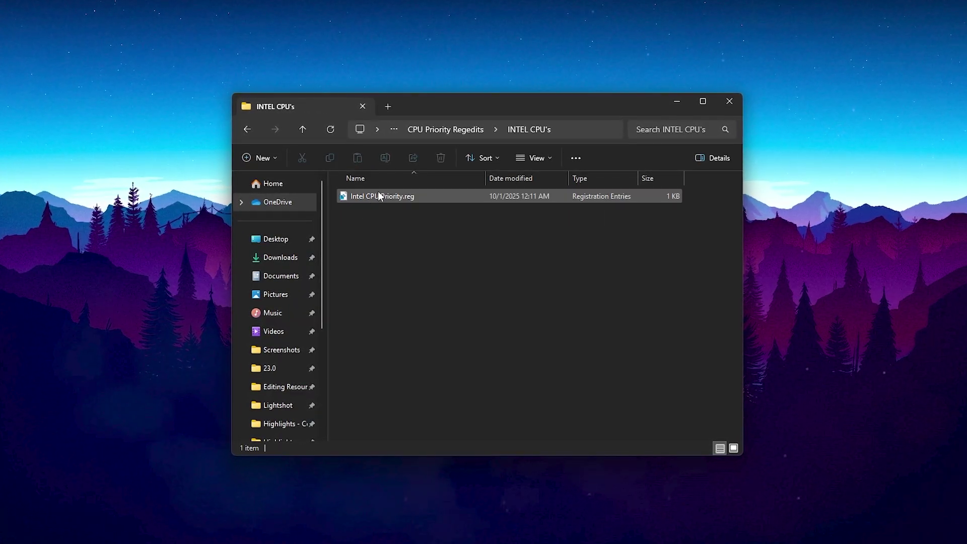
Merge Intel CPU Priority.reg into the registry, accepting all prompts, and go back up.
double_click(379, 195)
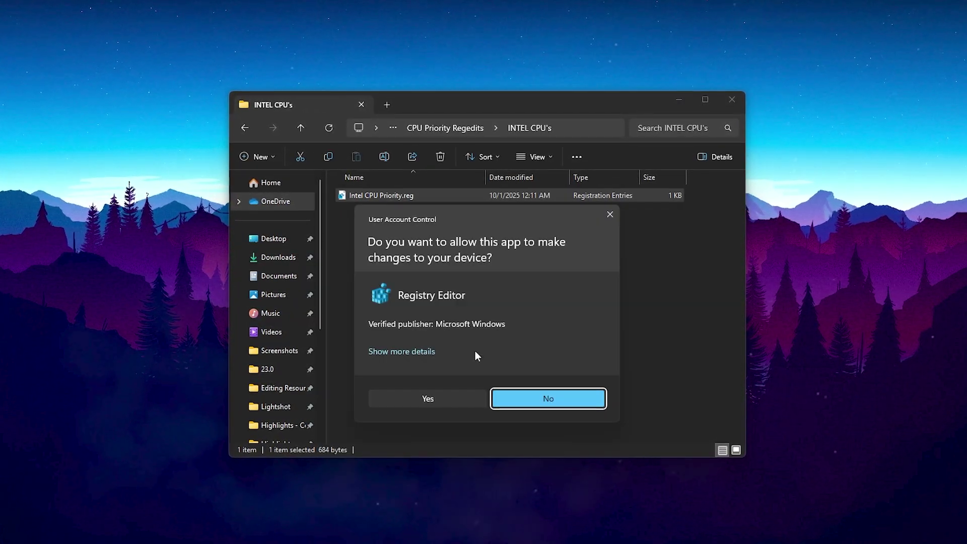
click(578, 399)
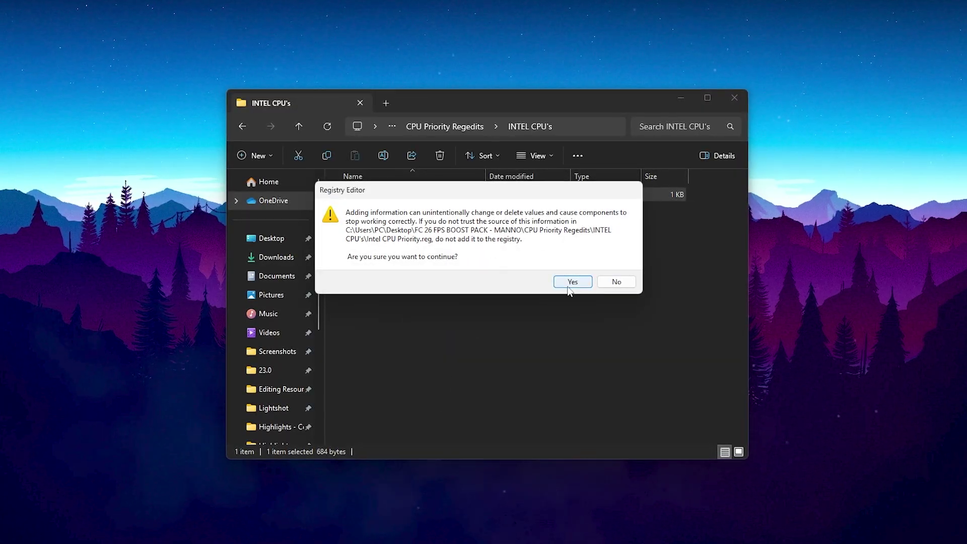
click(568, 285)
click(608, 273)
key(alt+Up)
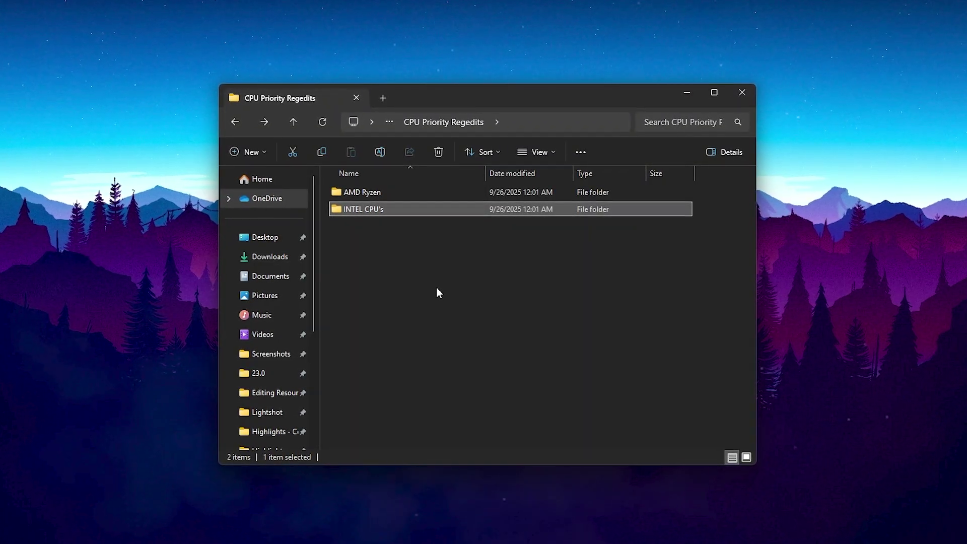
Open the Disable Useless Windows Services folder and select Disable Bluetooth Services.reg.
key(alt+Up)
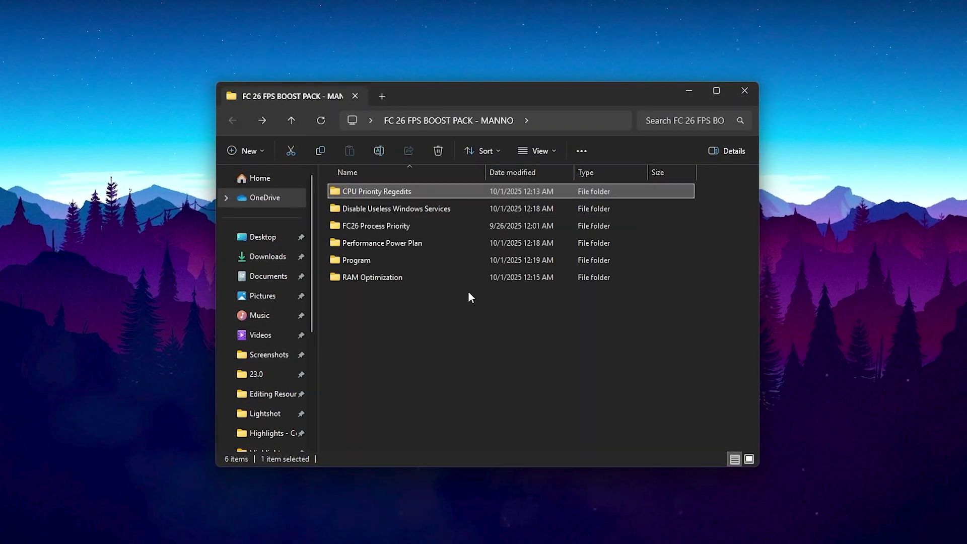
double_click(407, 208)
drag(447, 317, 365, 187)
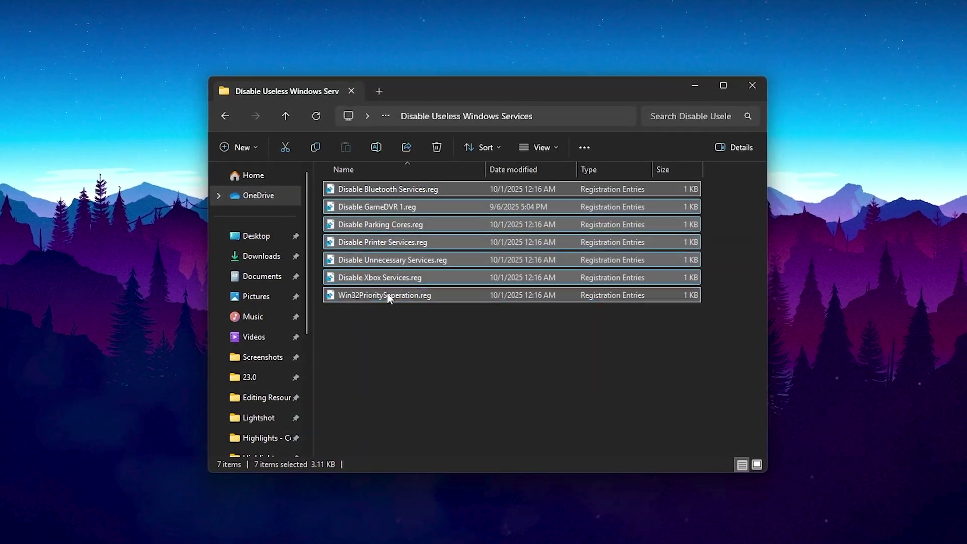
click(432, 342)
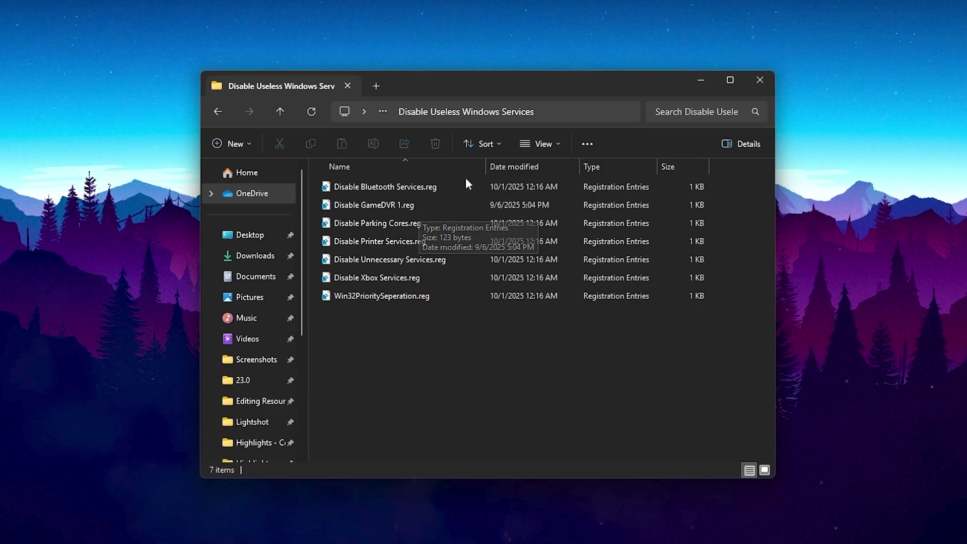
click(423, 297)
key(ctrl+a)
click(372, 205)
click(373, 189)
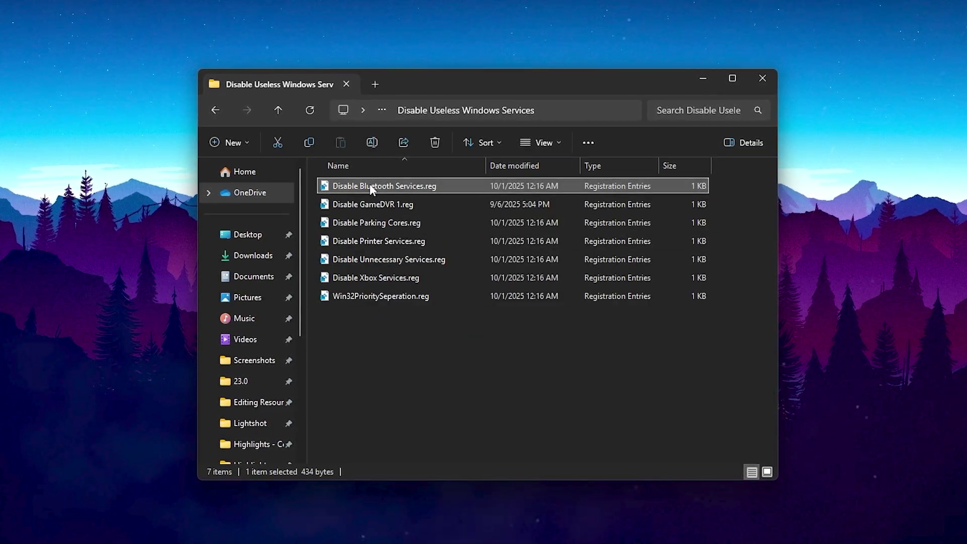
Merge Disable Bluetooth Services.reg and Disable Xbox Services.reg, accepting each registry prompt.
double_click(371, 189)
click(416, 408)
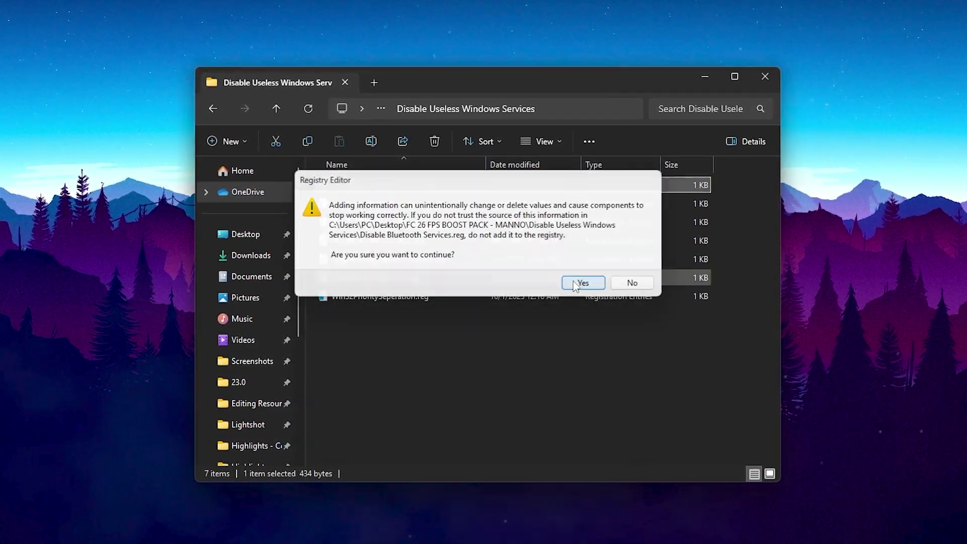
click(579, 281)
click(632, 267)
double_click(392, 277)
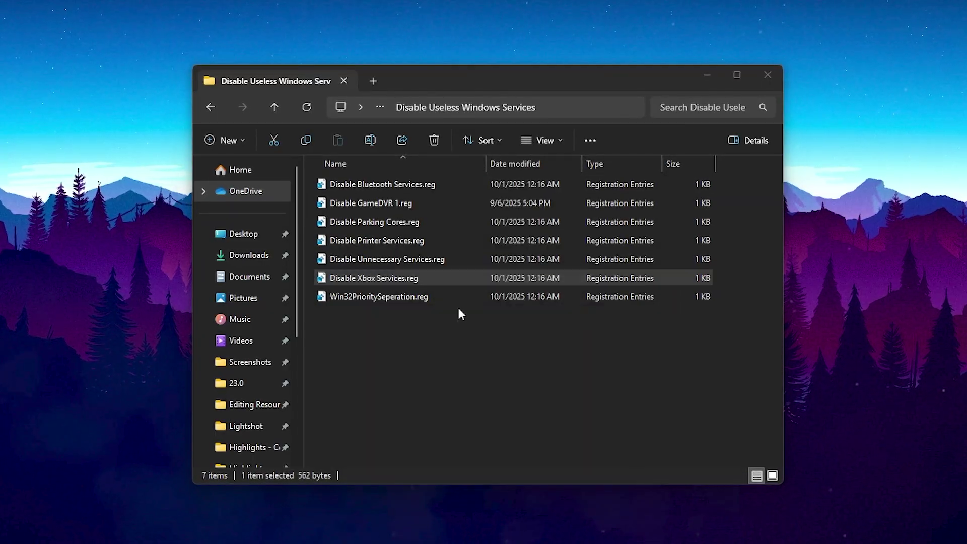
click(524, 416)
click(584, 283)
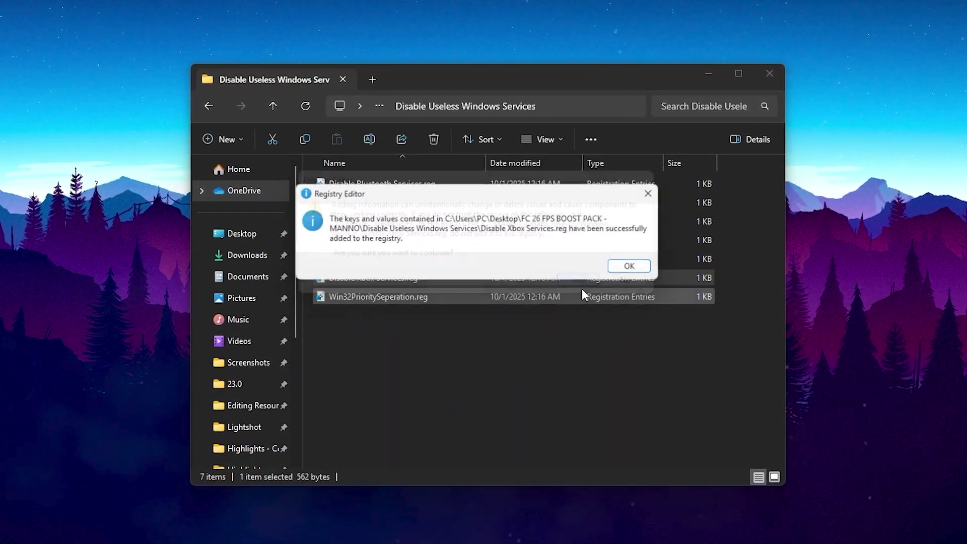
click(630, 269)
Merge Win32PrioritySeperation.reg into the registry, accepting the prompts.
click(396, 297)
double_click(394, 297)
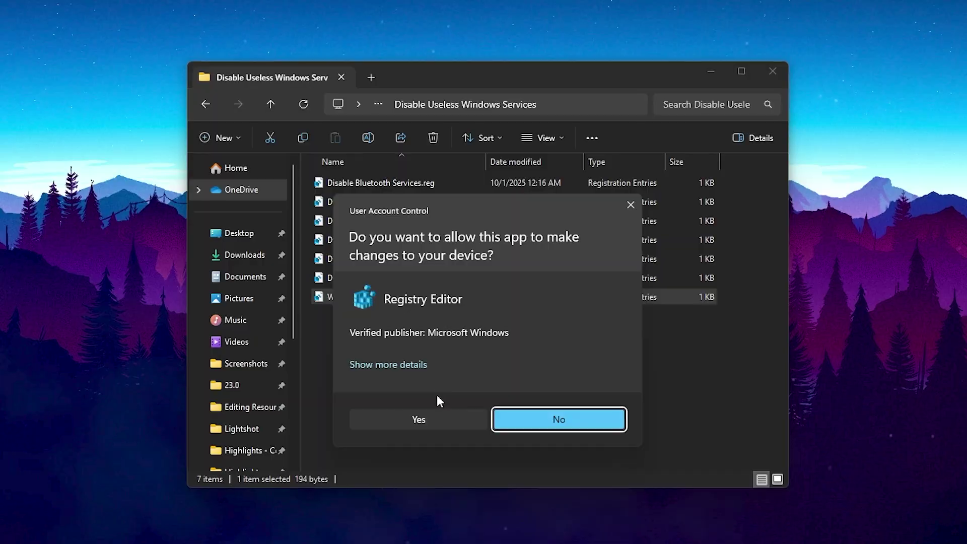
click(443, 408)
click(578, 284)
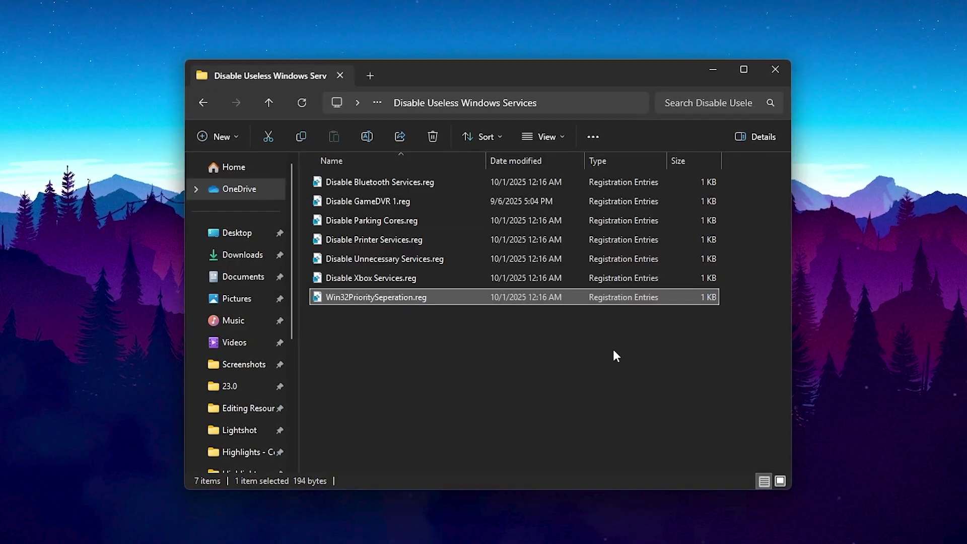
drag(497, 349, 388, 182)
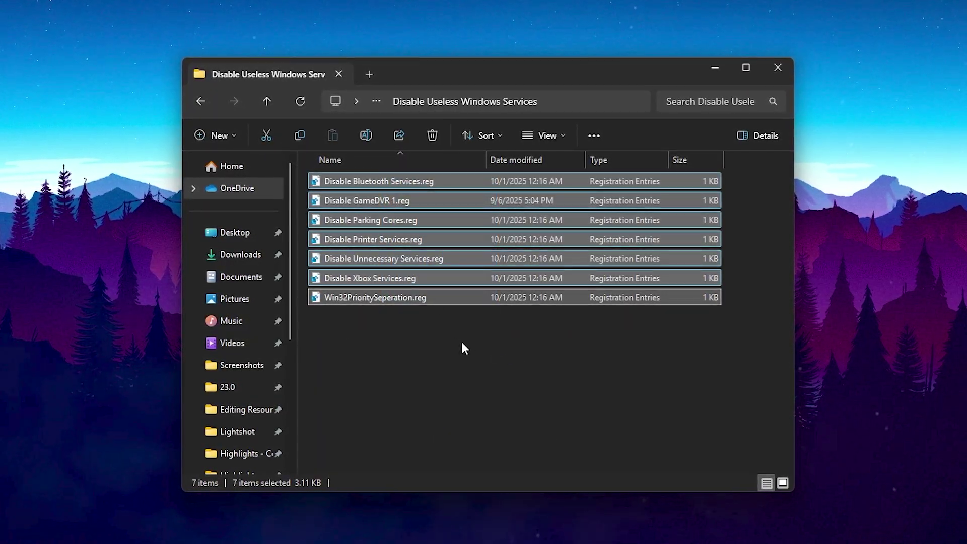
Merge FC26 HighPriority.reg from the FC26 Process Priority folder, accepting the prompts.
key(BackSpace)
double_click(376, 220)
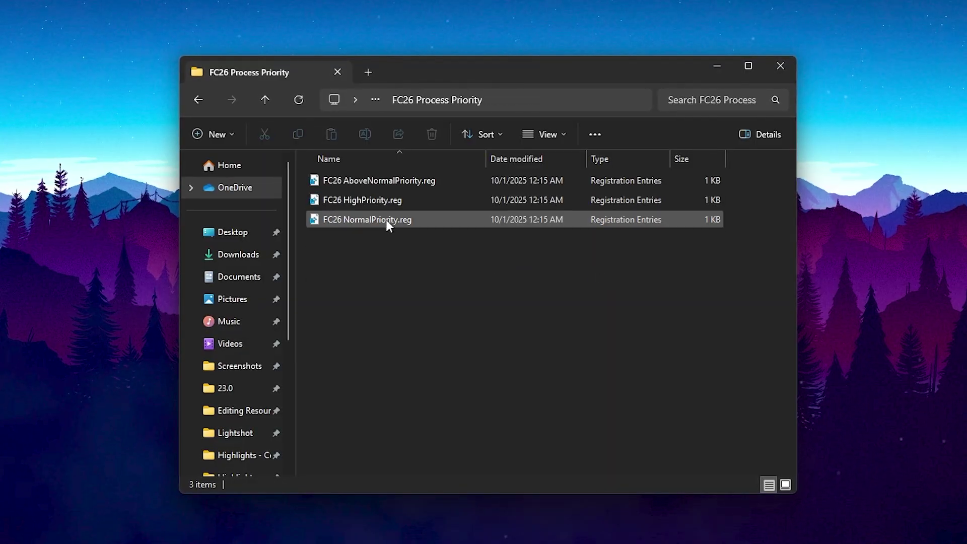
drag(406, 252, 318, 173)
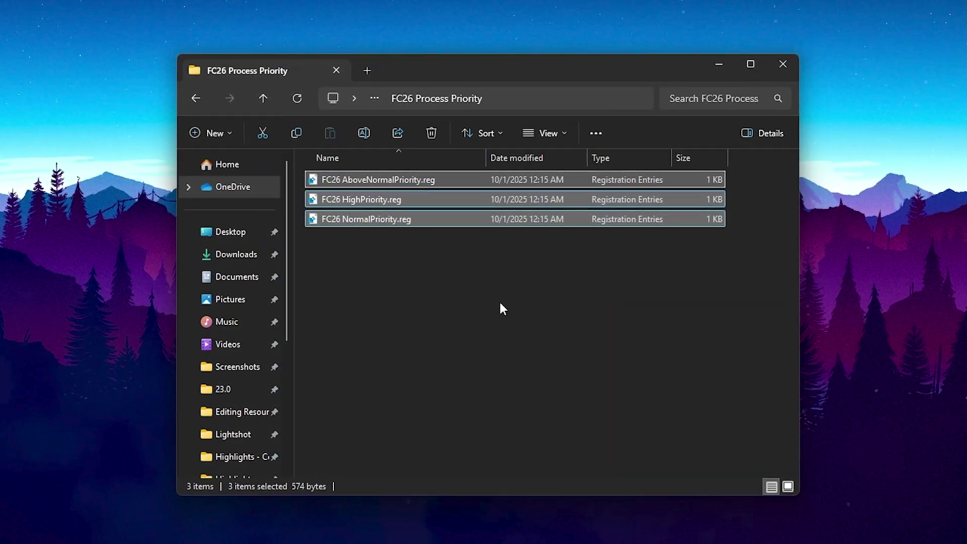
click(501, 305)
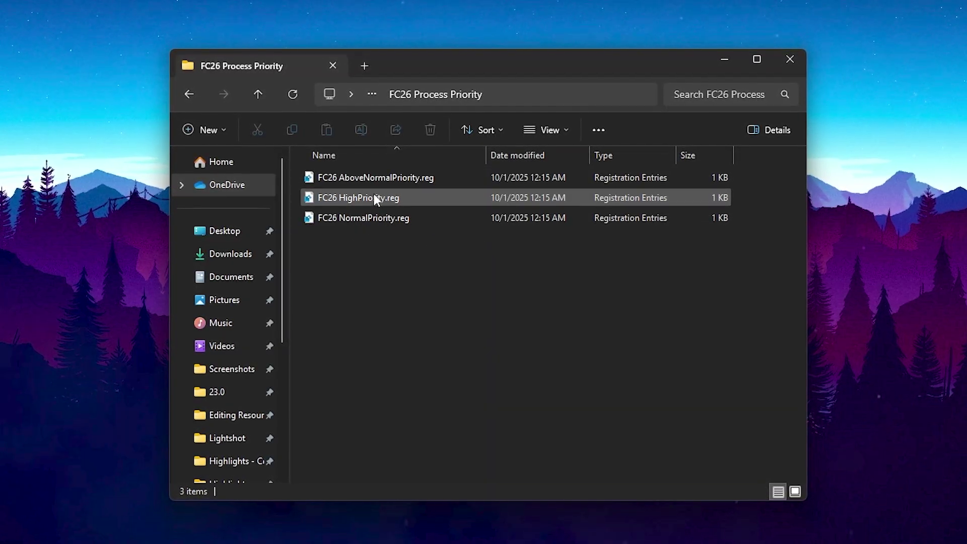
double_click(353, 196)
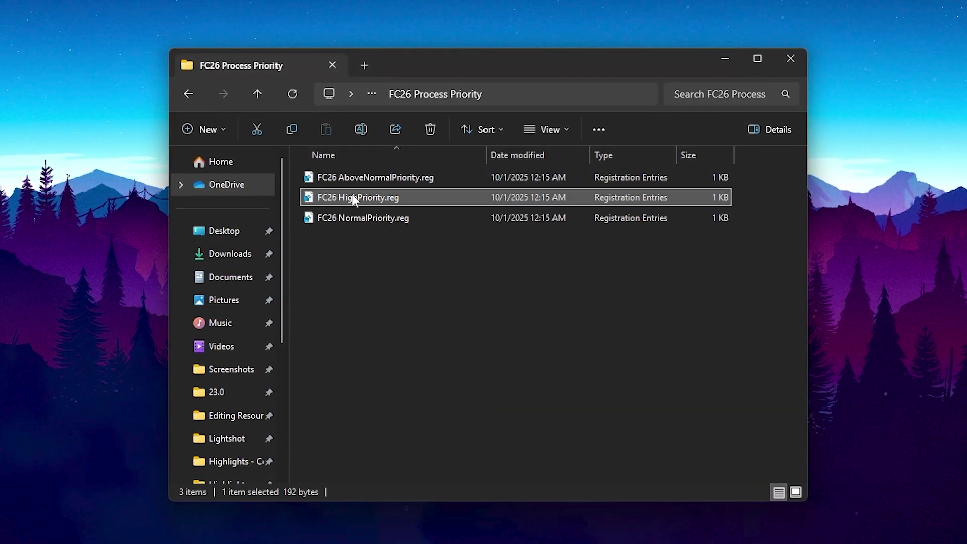
click(432, 427)
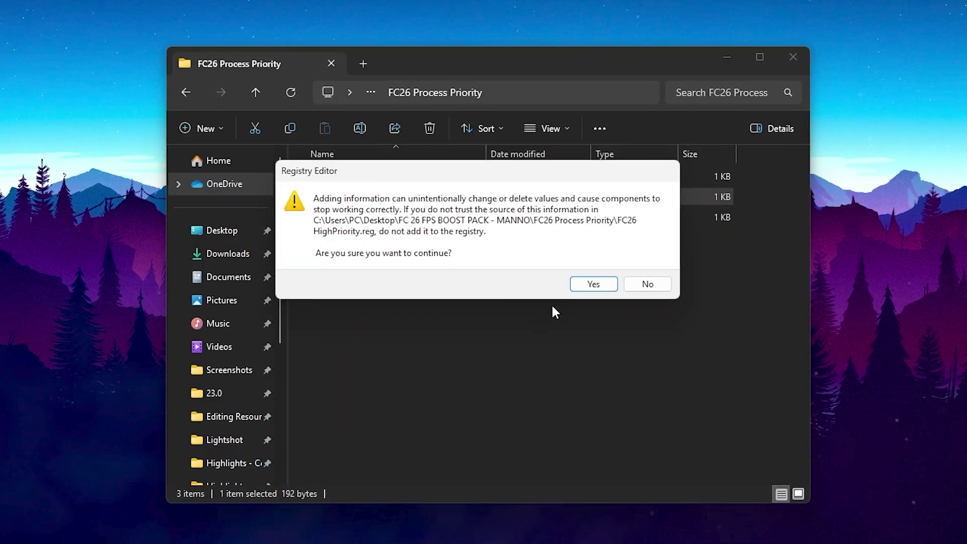
click(584, 282)
click(643, 265)
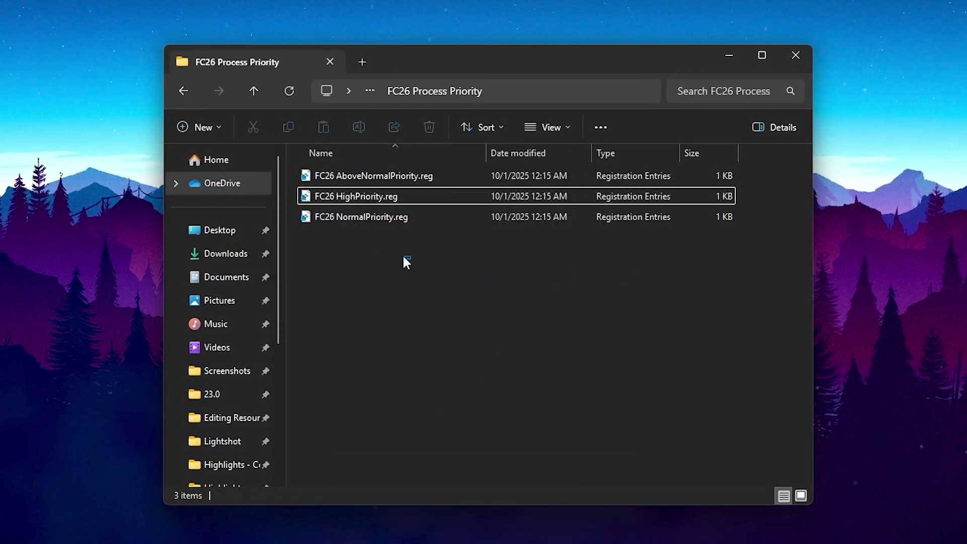
Run the Ultimate Performance import script in the Performance Power Plan folder.
drag(408, 257, 352, 171)
click(426, 314)
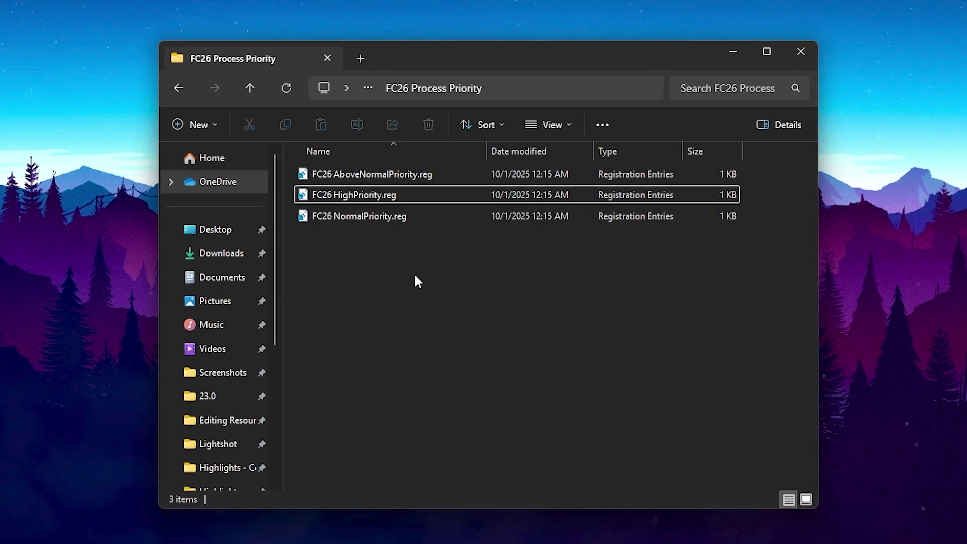
key(alt+Left)
double_click(369, 236)
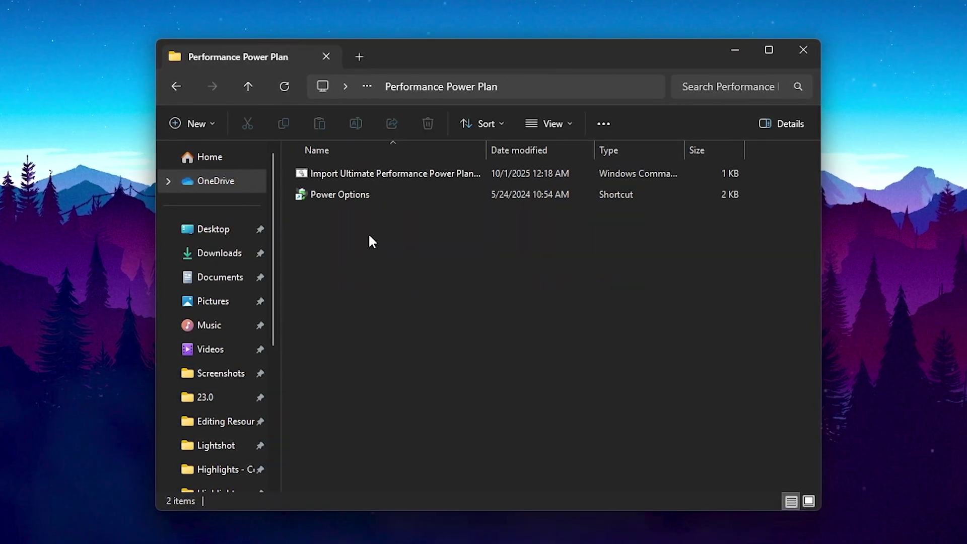
double_click(401, 173)
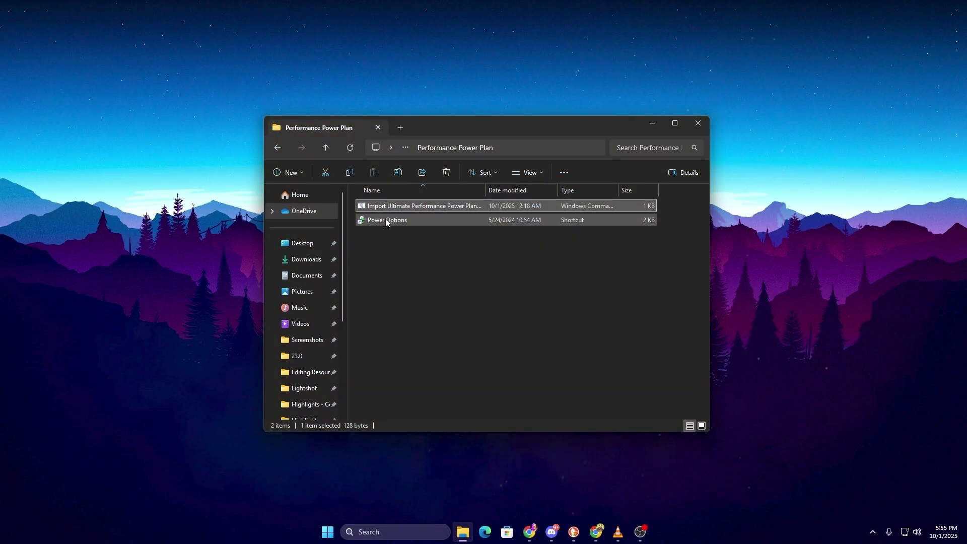
Open the Power Options shortcut and make Ultimate Performance the active plan.
double_click(385, 218)
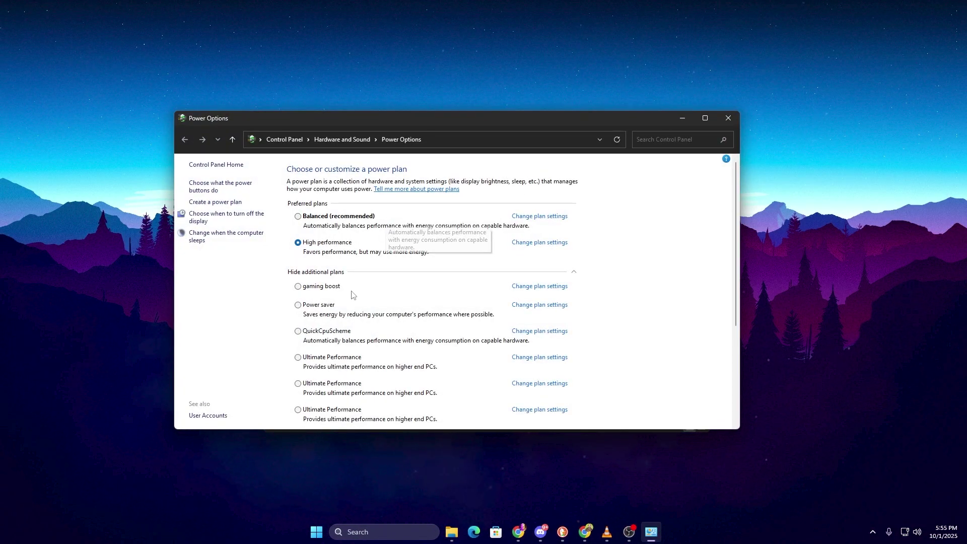
scroll(353, 299, down, 1)
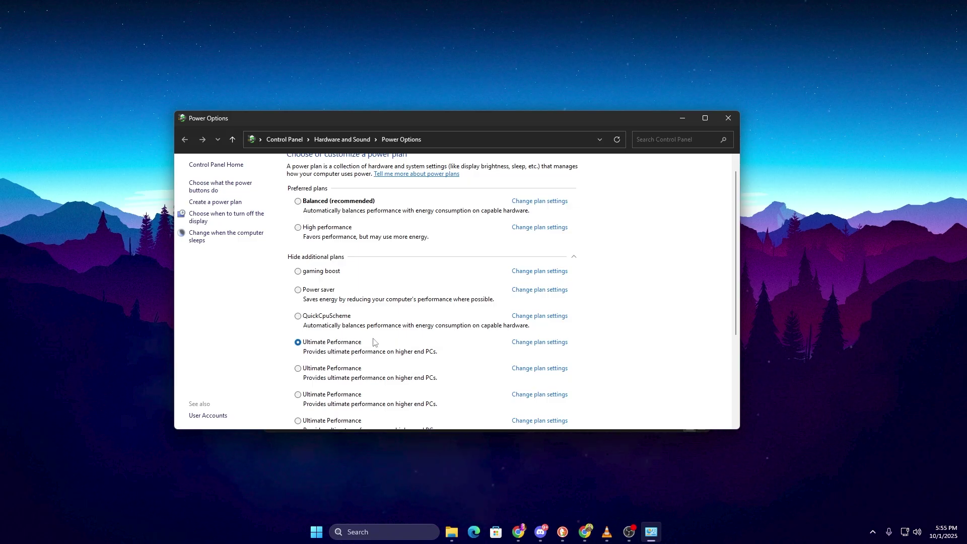
Close Power Options and open the RAM Optimization folder.
click(733, 124)
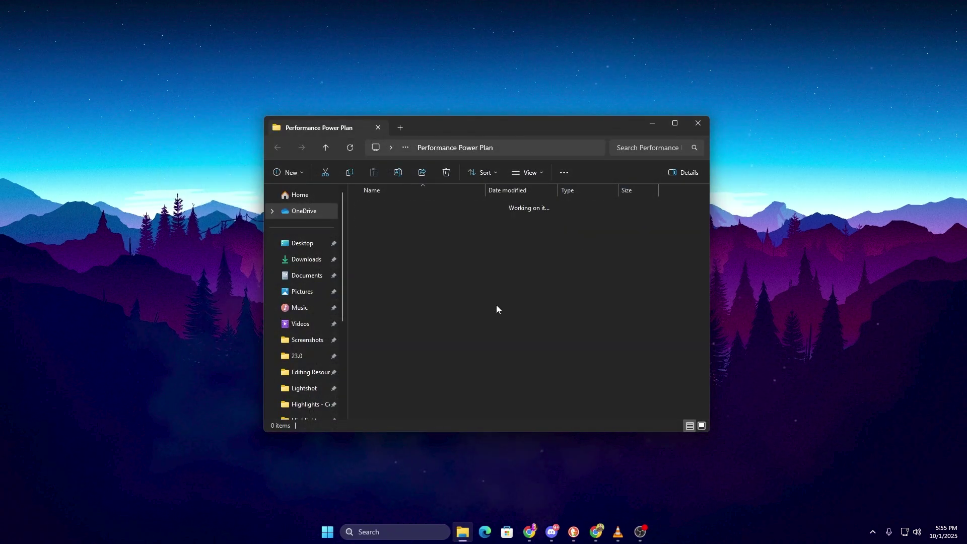
key(alt+Left)
click(404, 276)
double_click(403, 275)
drag(404, 276, 386, 195)
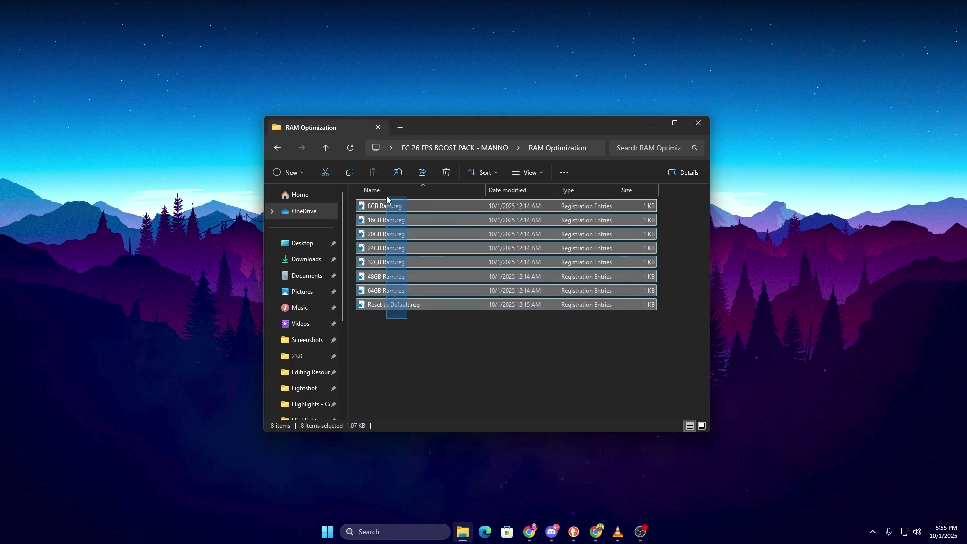
click(466, 396)
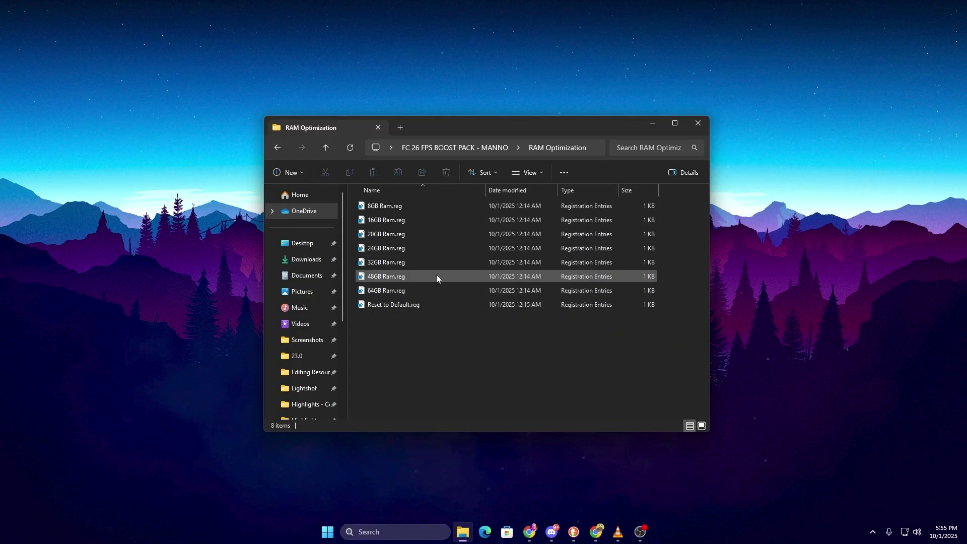
Merge 32GB Ram.reg into the registry, accepting the prompts, then go back.
double_click(380, 262)
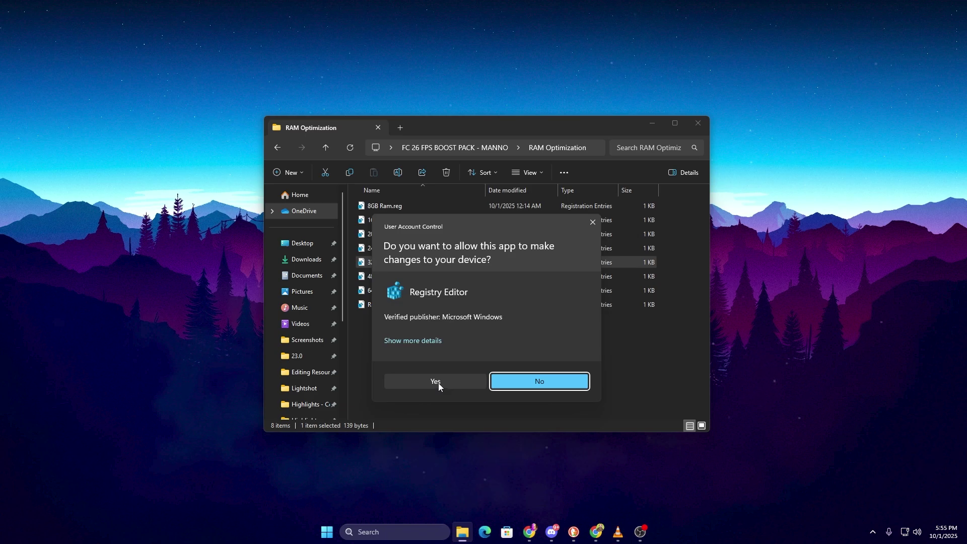
click(437, 382)
click(558, 279)
click(596, 265)
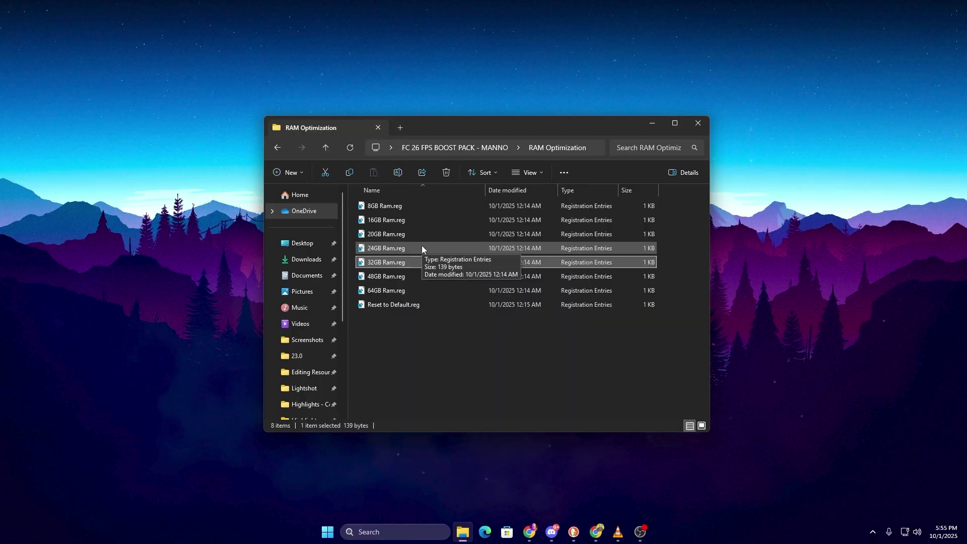
key(alt+Left)
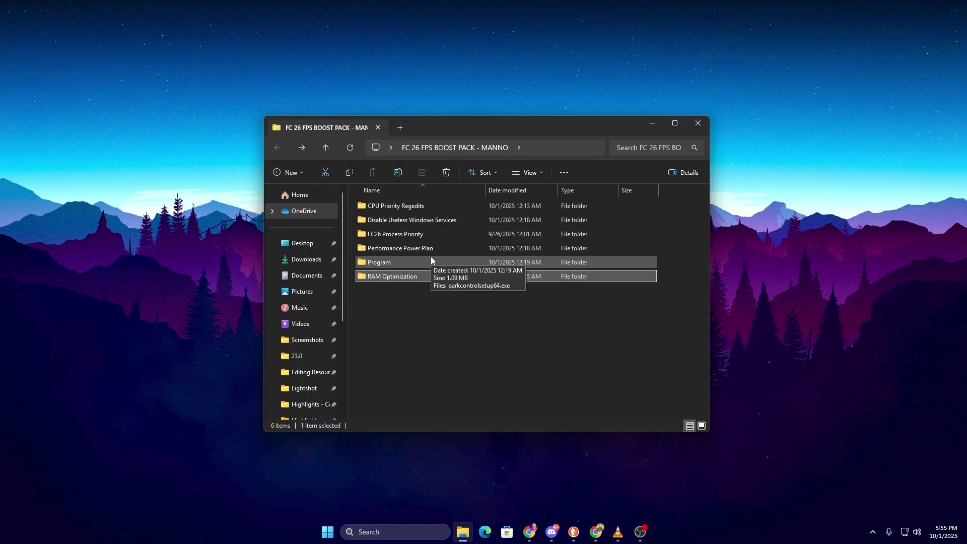
Run ParkControl from the Program folder and make the Ultimate Performance profile active.
double_click(420, 264)
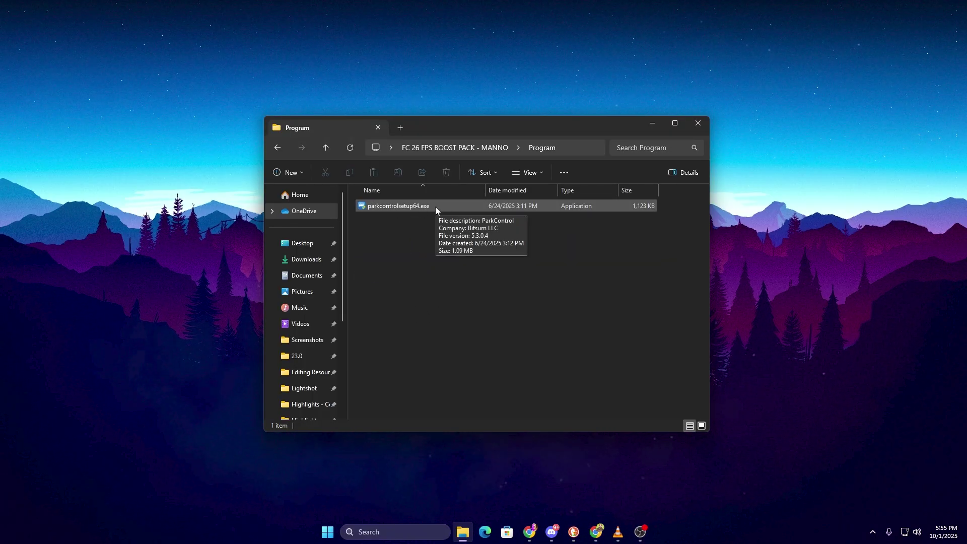
key(super)
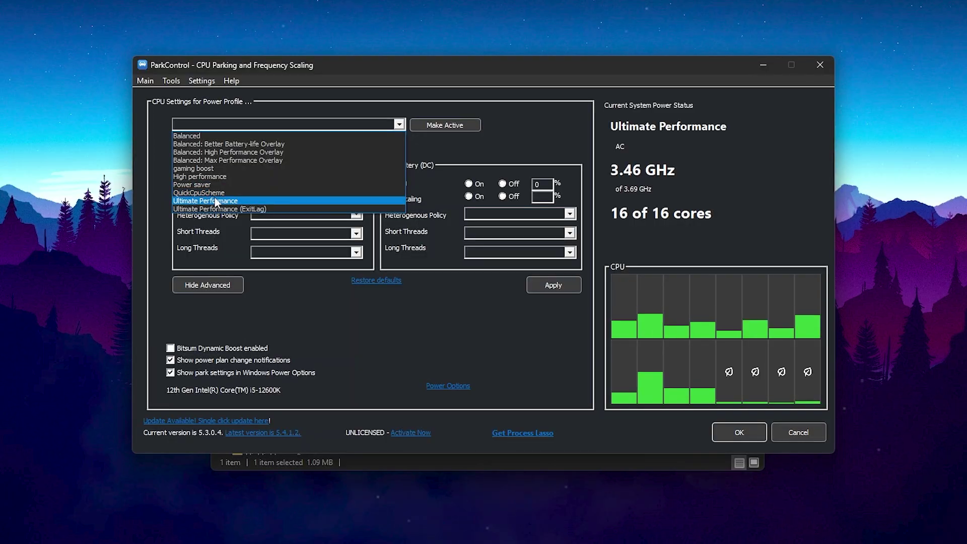
click(215, 201)
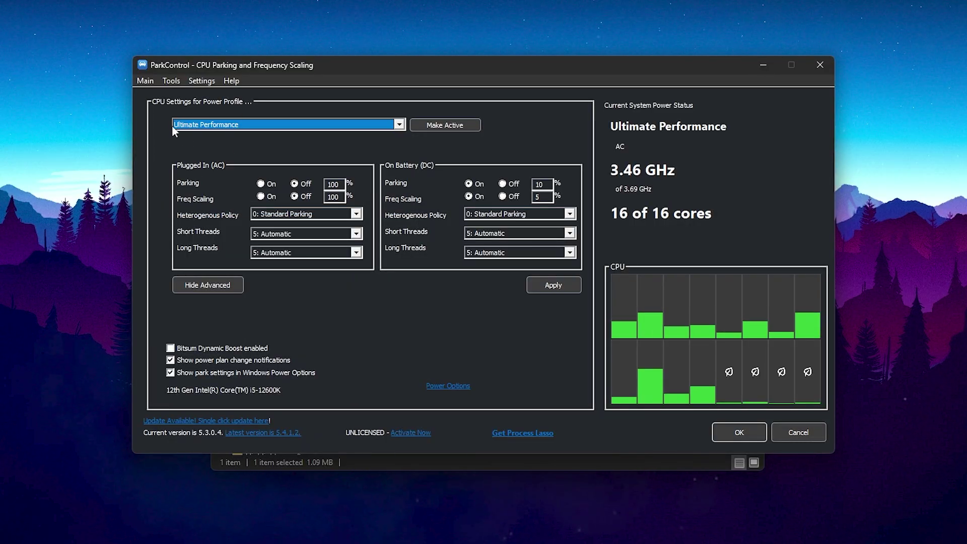
click(444, 128)
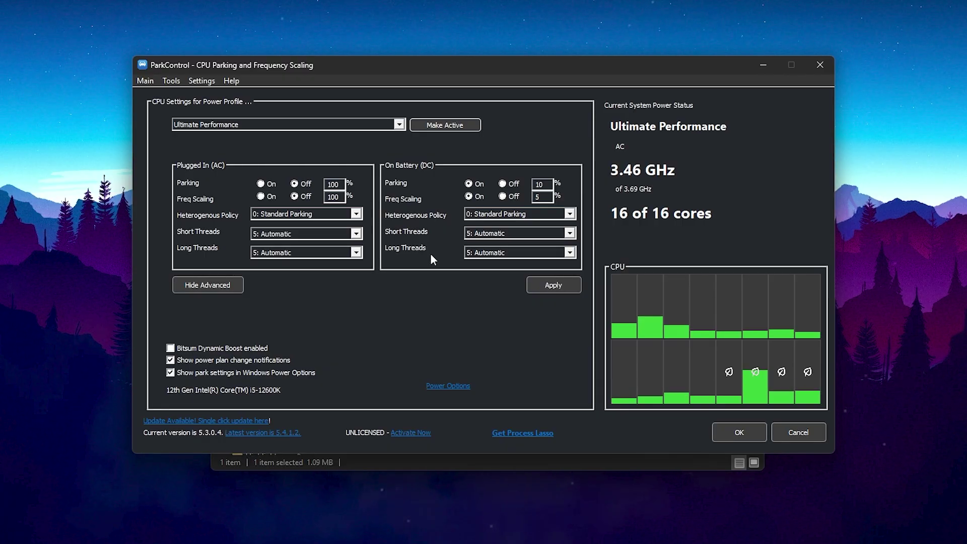
click(739, 432)
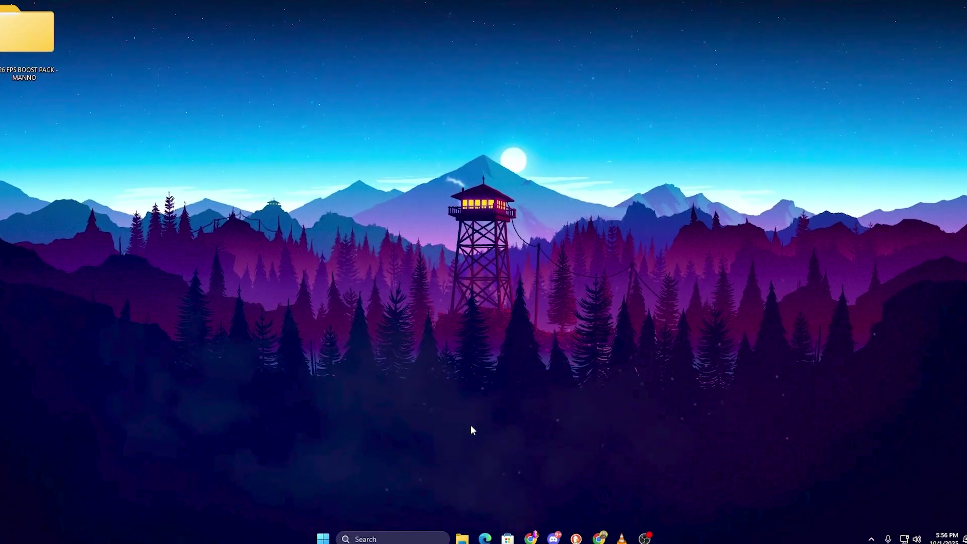
Search Windows for 'game mode' and open the Game Mode settings page.
click(391, 541)
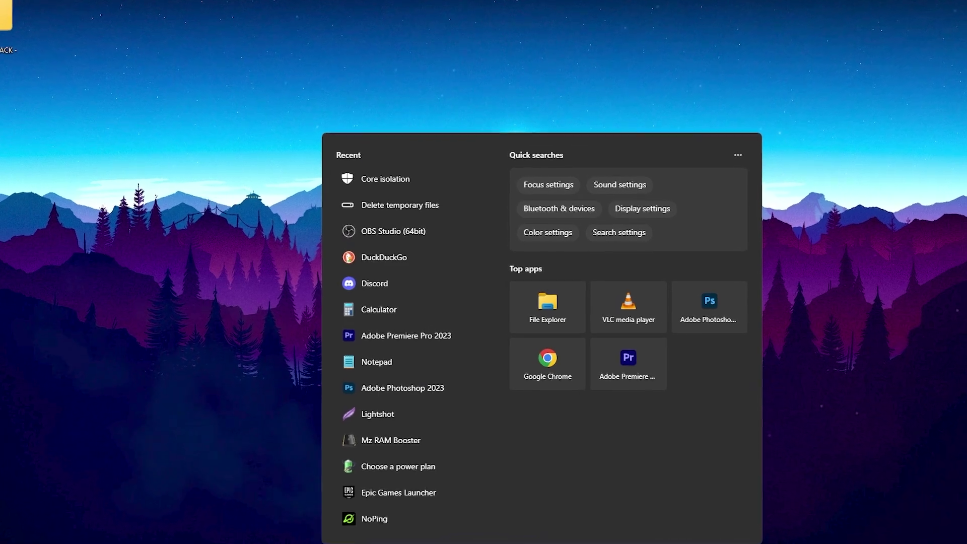
text(game mode)
key(Return)
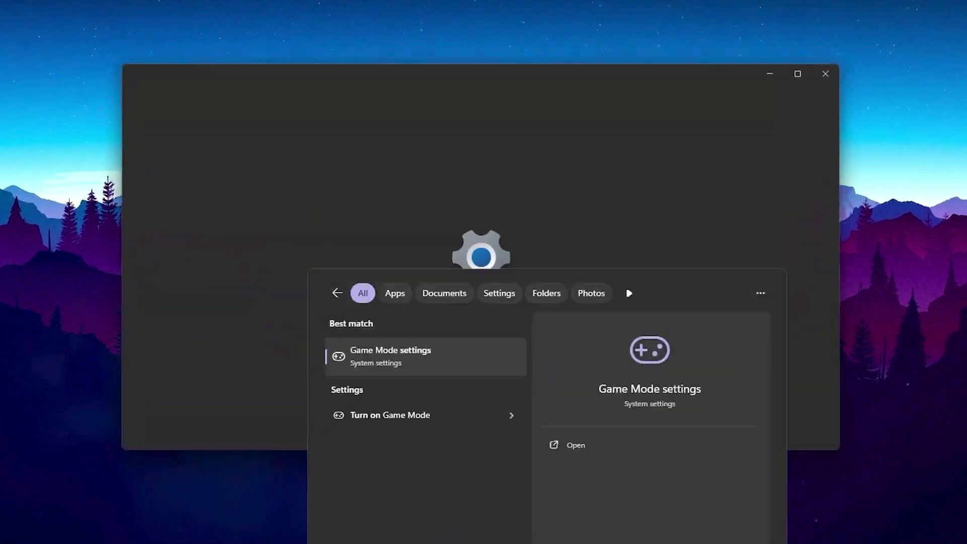